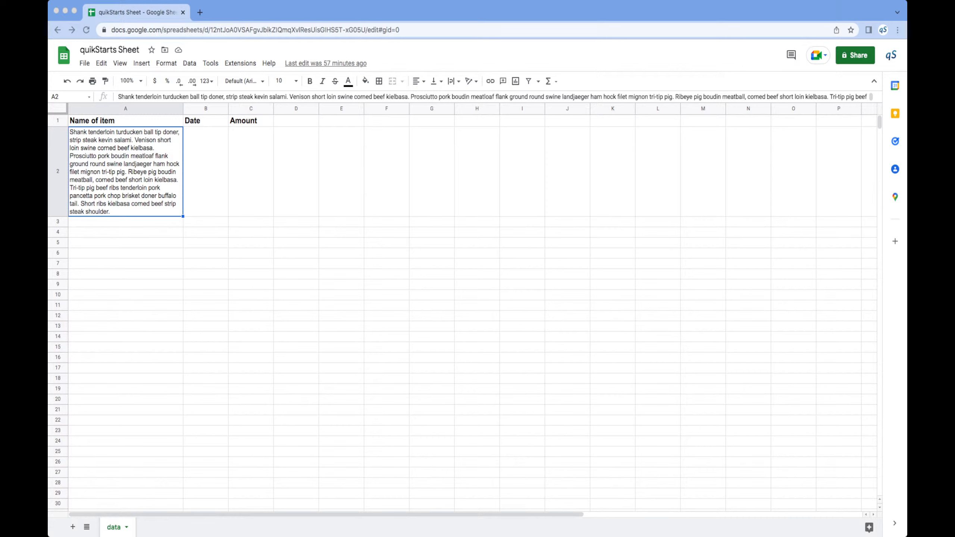
Step: Enter the date 1/1/2020 in cell B2 under the Date heading
click(206, 172)
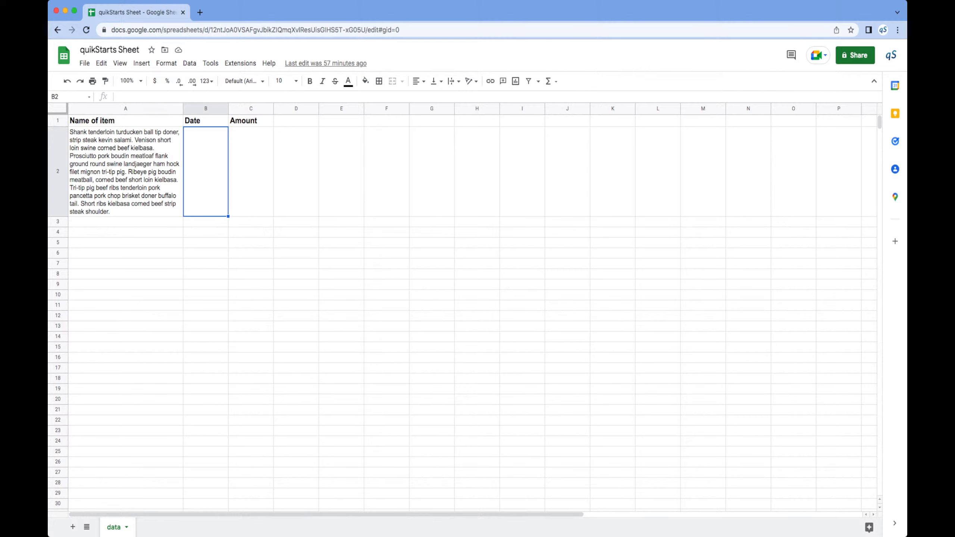
text(1/1/)
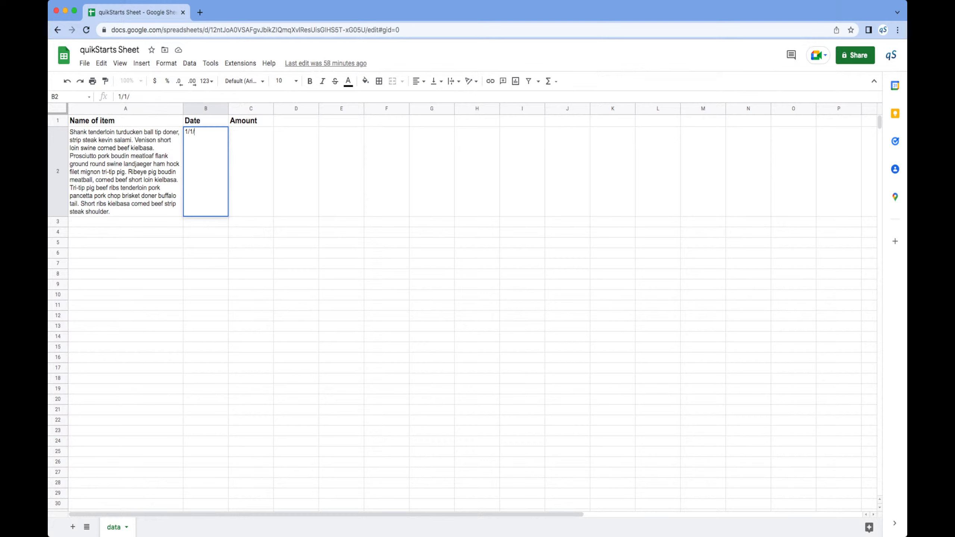
text(2020)
key(Tab)
click(206, 171)
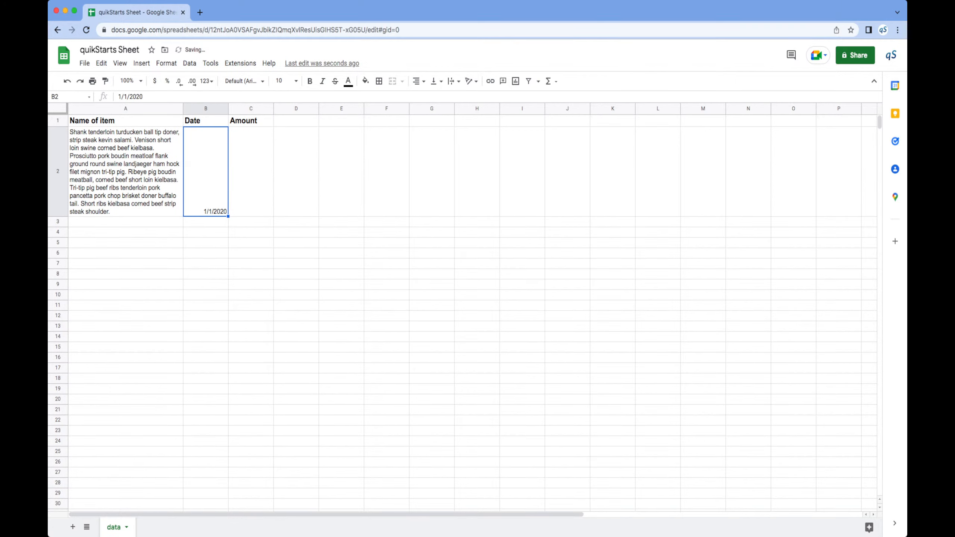
right_click(215, 182)
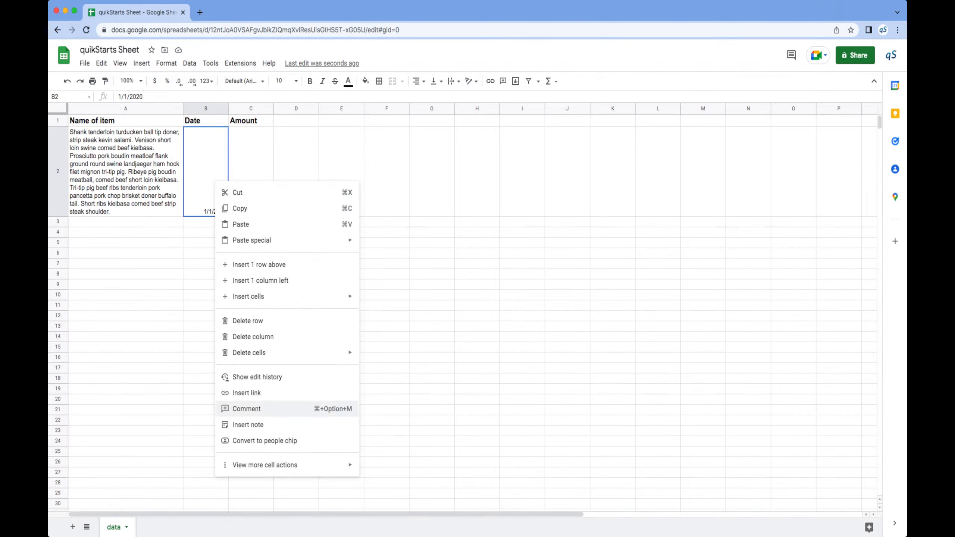
mouse_move(286, 465)
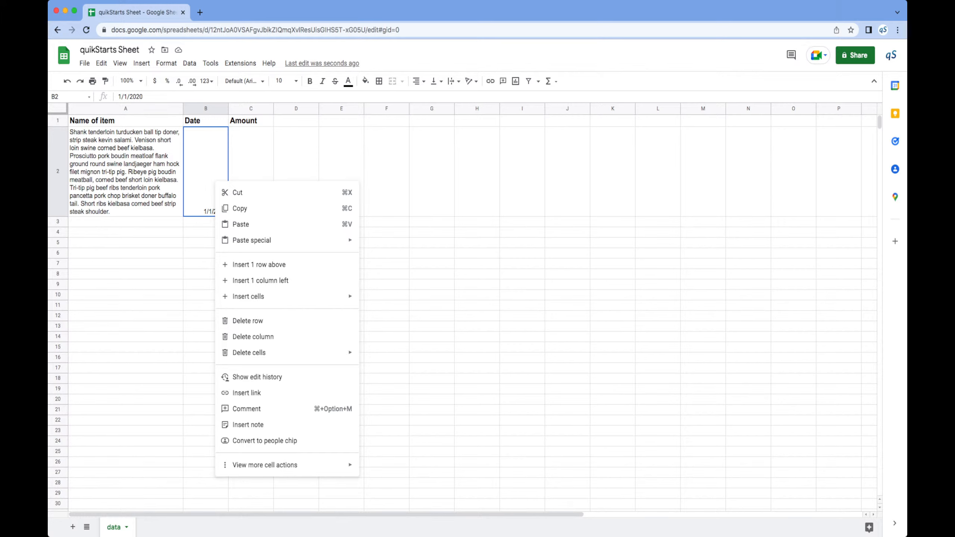
click(201, 222)
Step: Apply the Date number format to cell B2
click(205, 185)
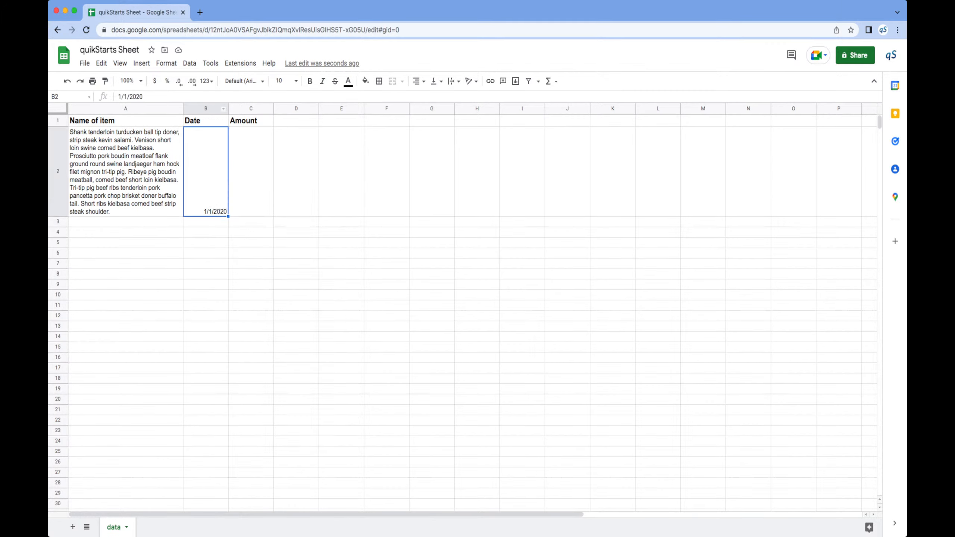
click(166, 63)
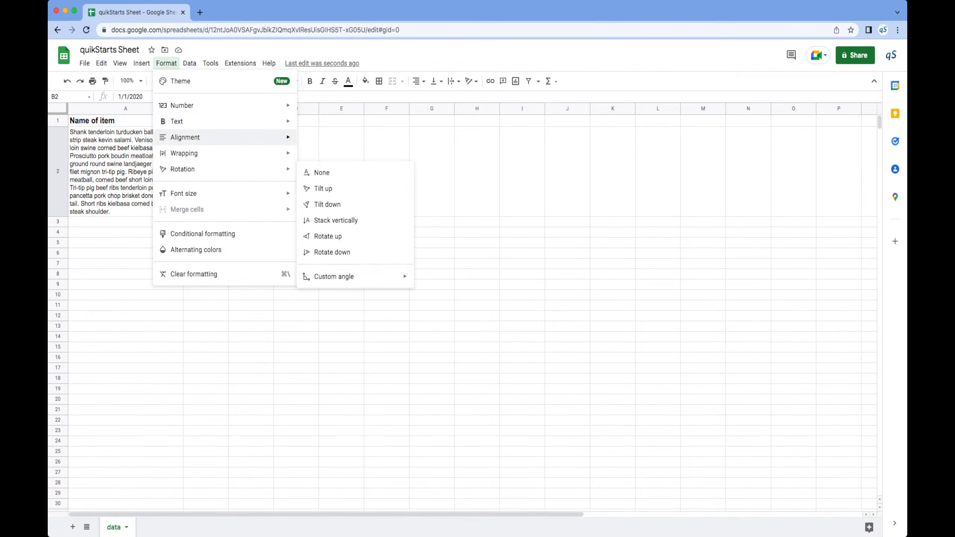
mouse_move(226, 121)
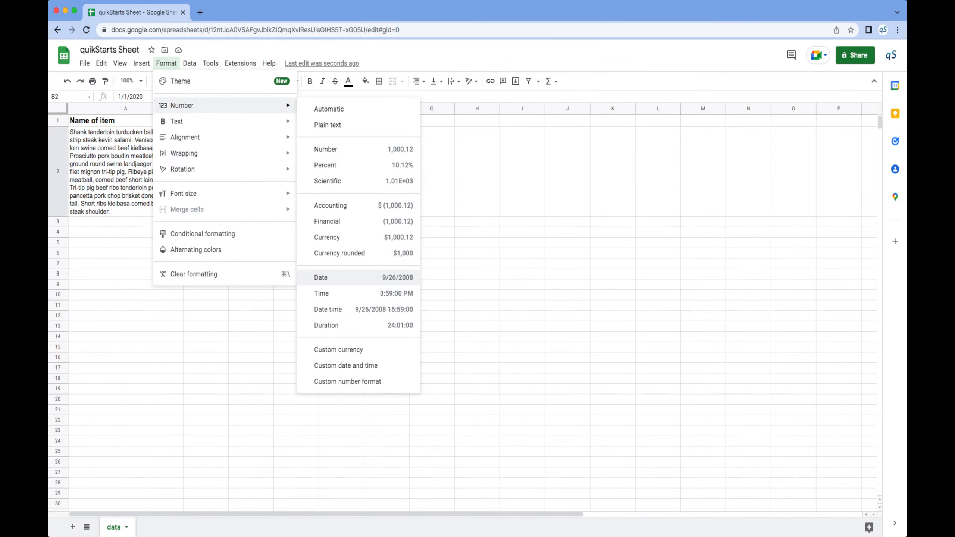
click(331, 278)
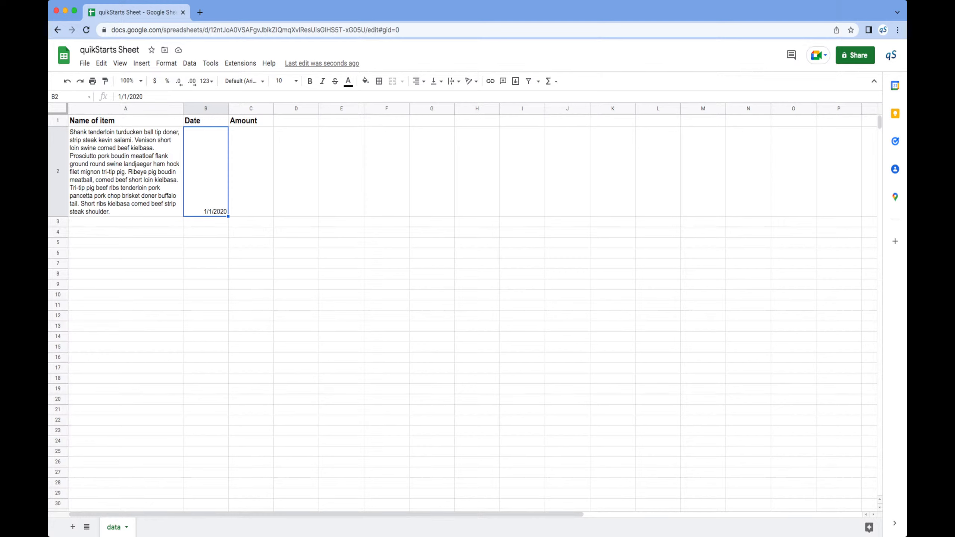
Step: Clear the date in cell B2 and re-enter it in words as "jan 1 2020"
key(Delete)
text(jan 2)
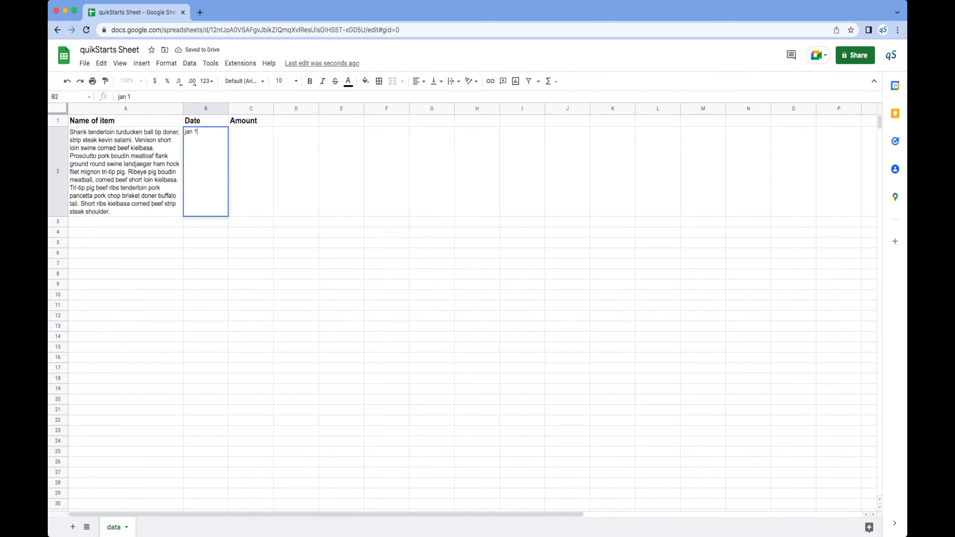
text( 2020)
key(Return)
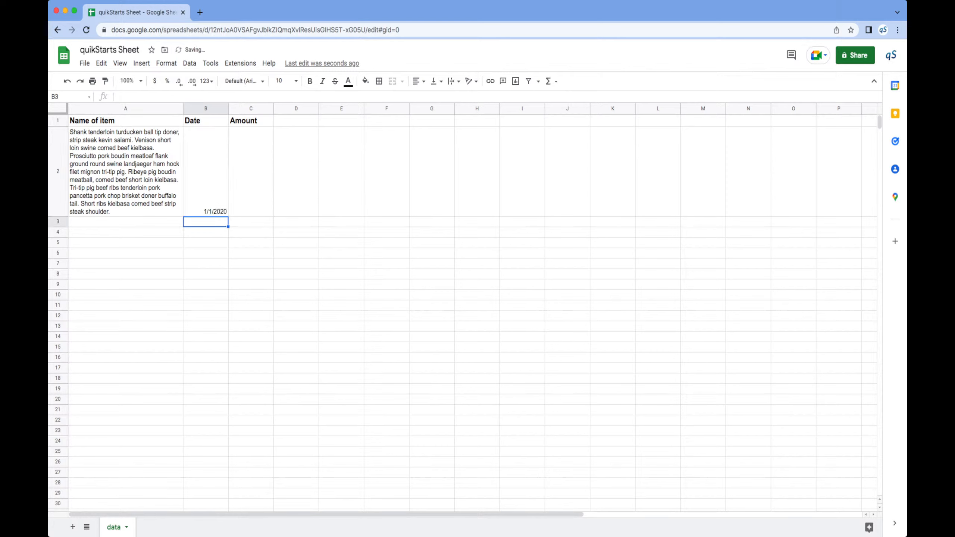
click(206, 172)
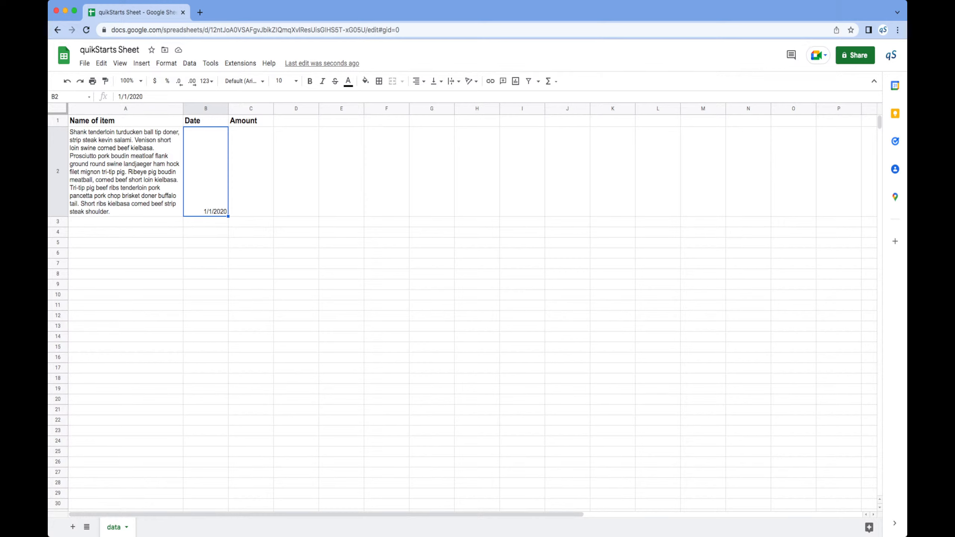
Step: Enter 100 in cell C2 under the Amount heading
click(251, 171)
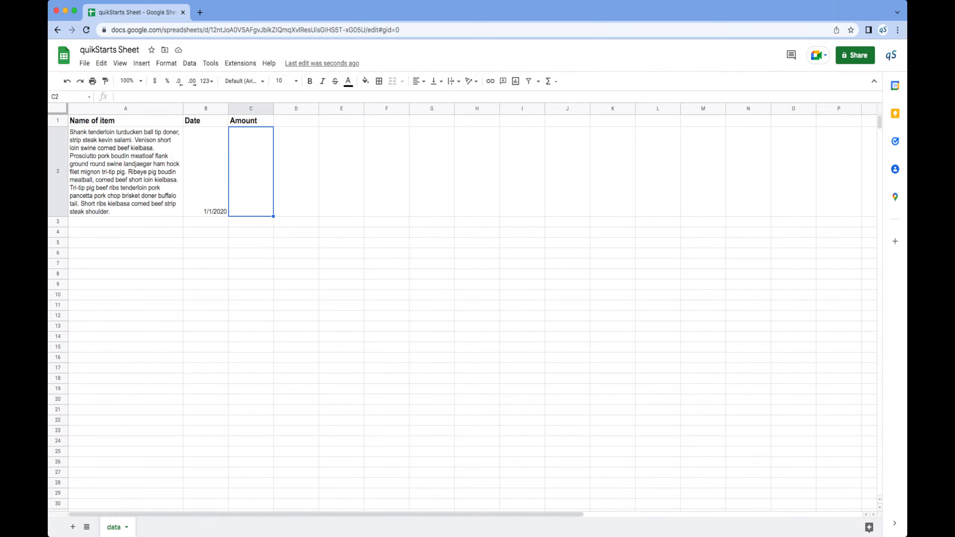
text(100)
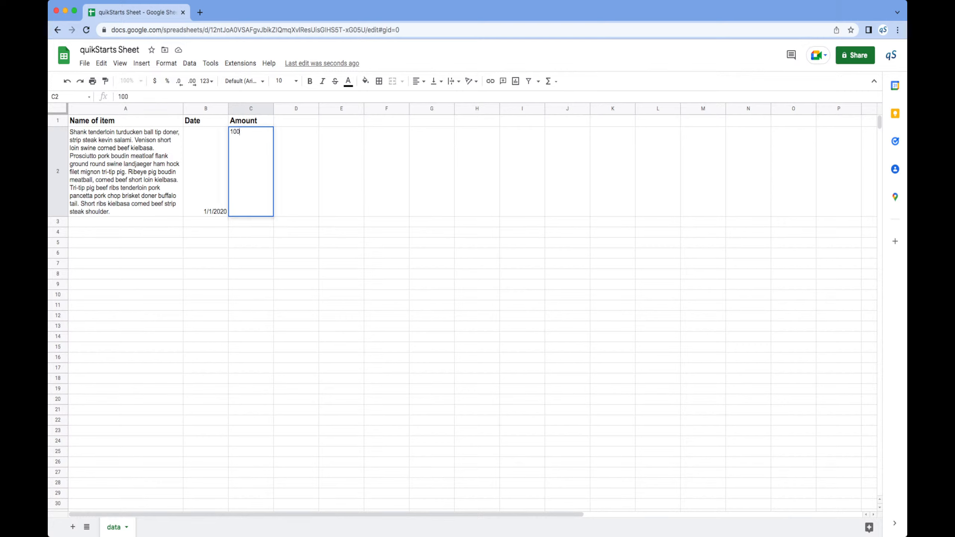
key(Return)
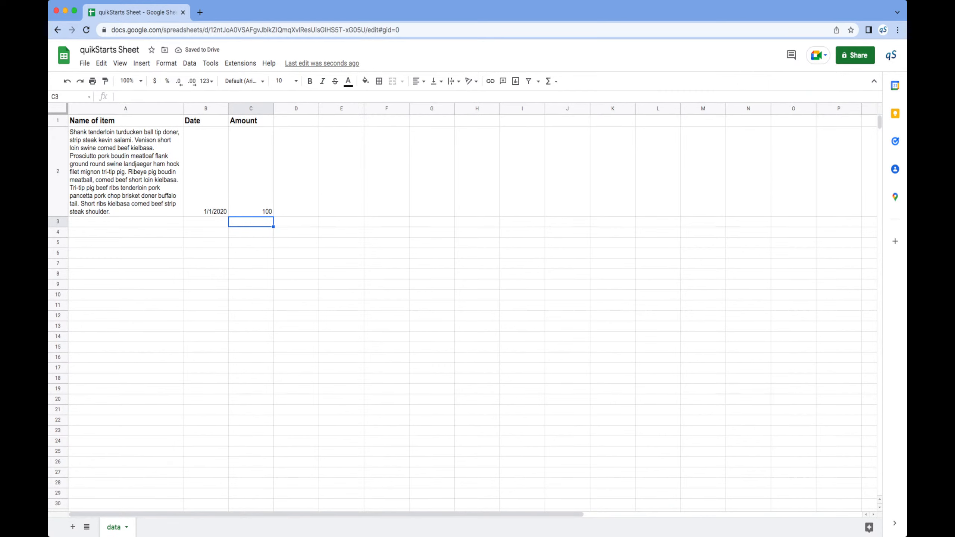
Step: Apply the Currency rounded number format to cell C2
click(251, 171)
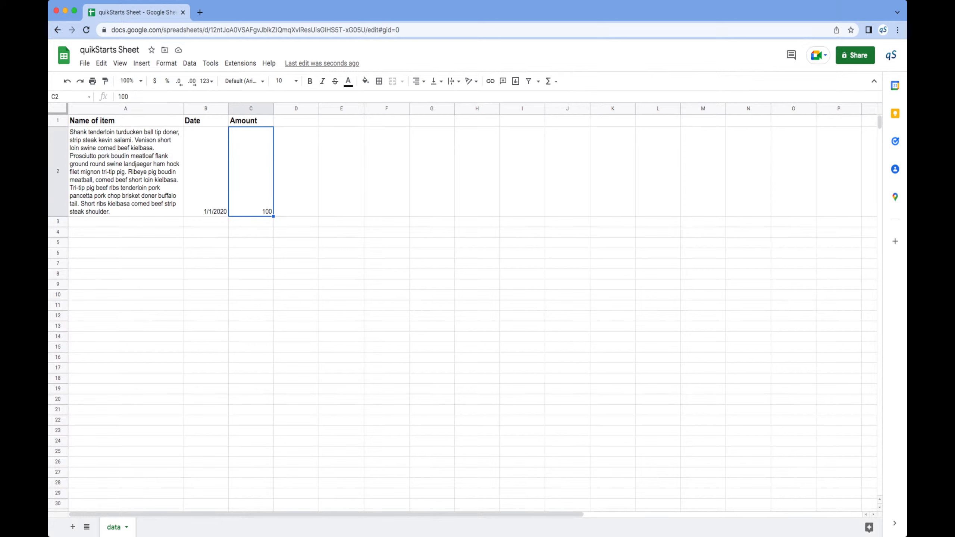
click(166, 63)
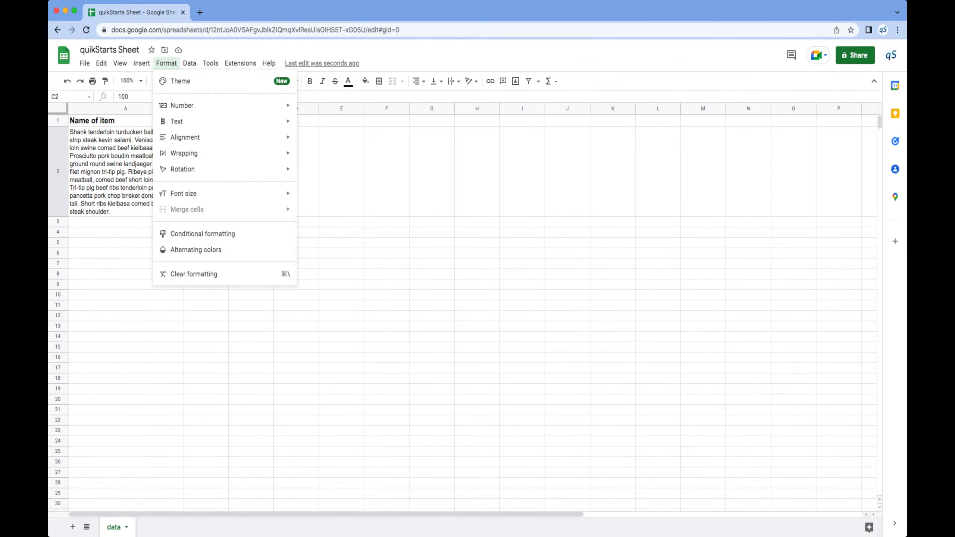
mouse_move(210, 105)
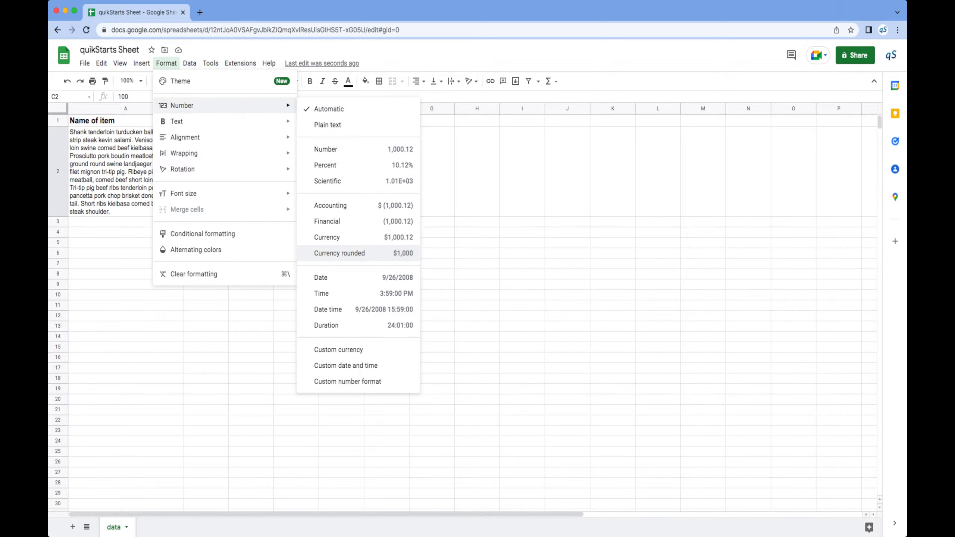
click(340, 253)
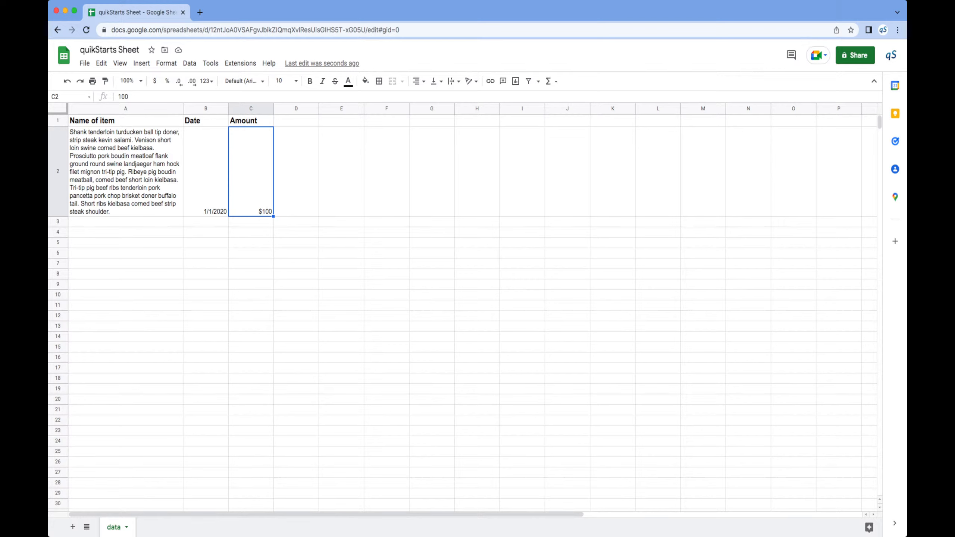
click(57, 120)
click(58, 171)
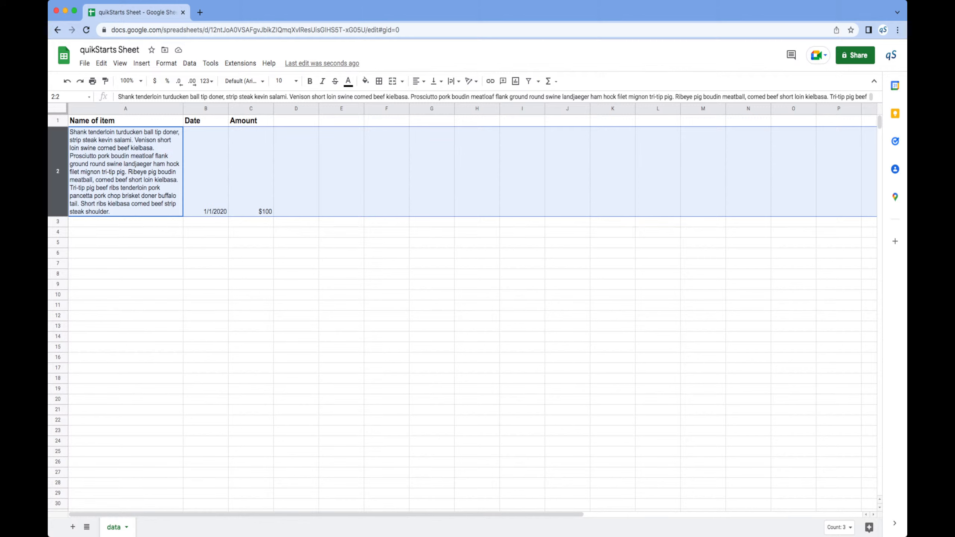
click(205, 171)
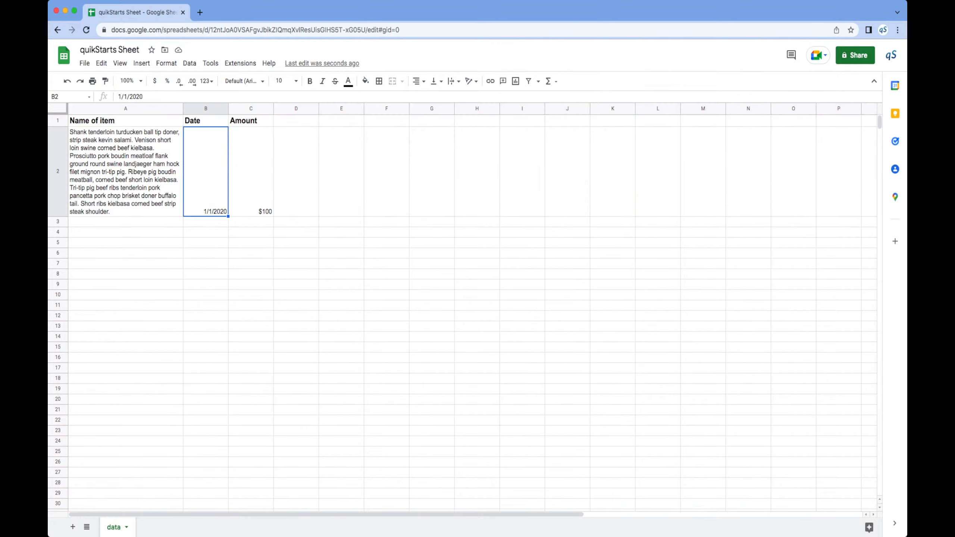
click(251, 171)
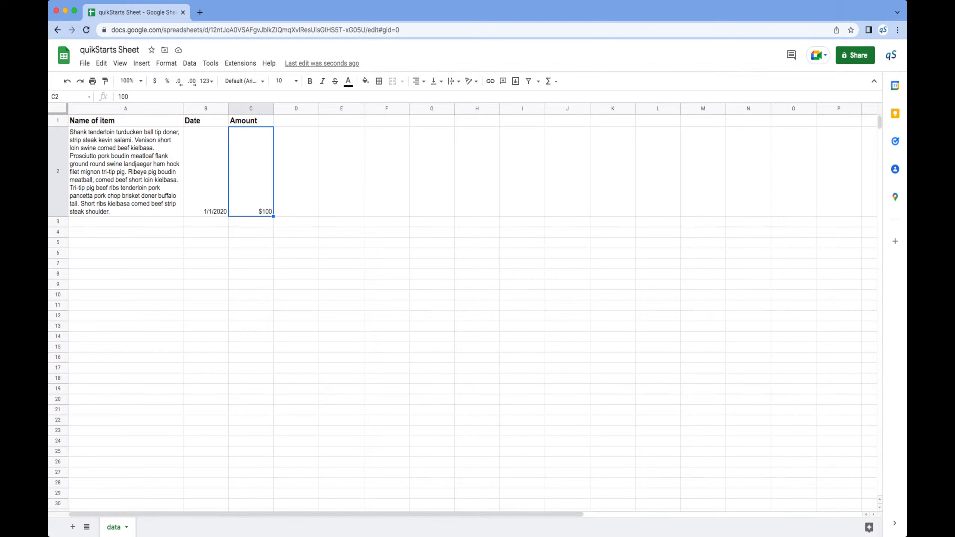
click(58, 172)
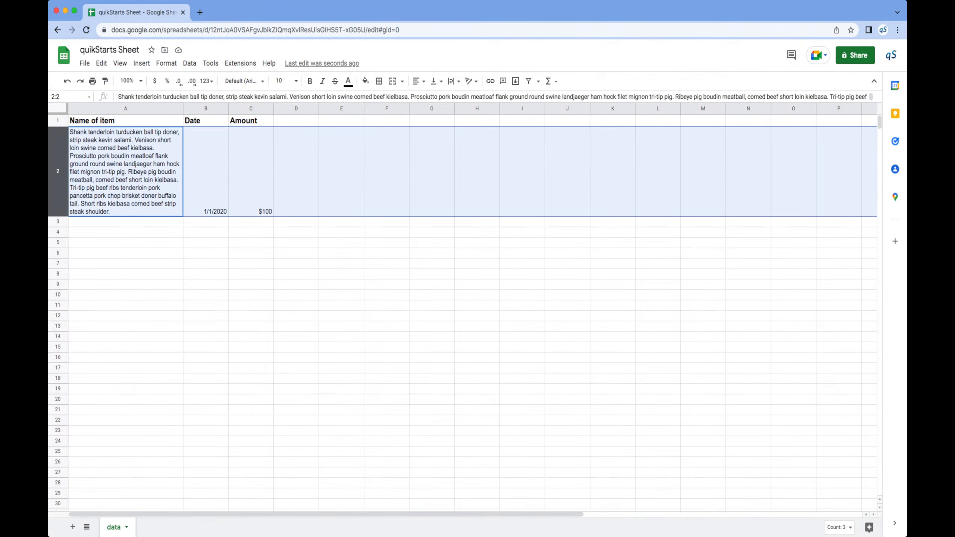
click(125, 222)
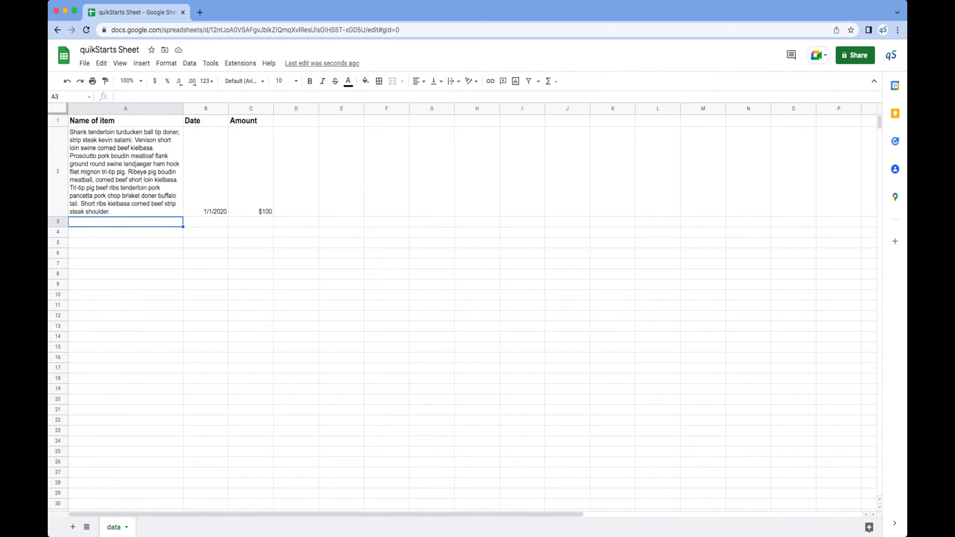
click(57, 221)
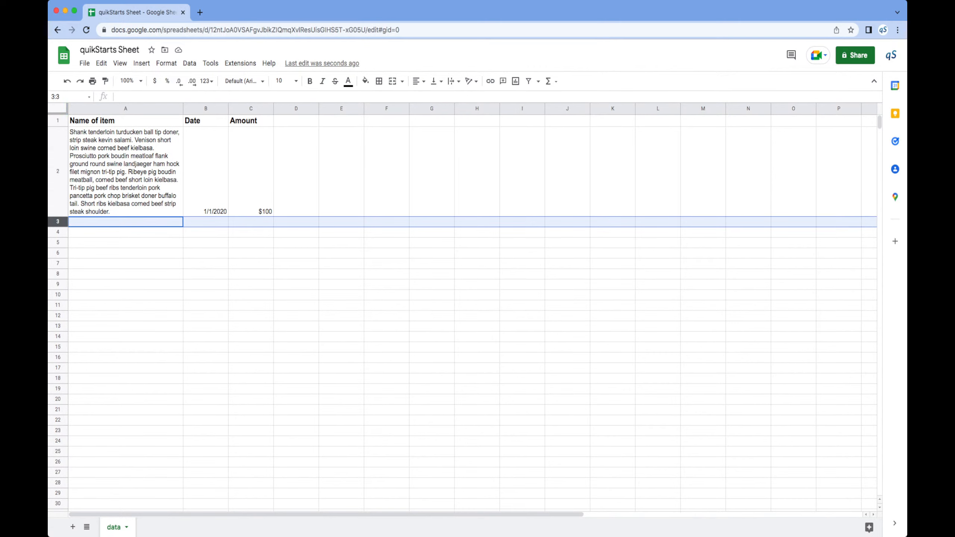
Step: Enter "this is my new item" as the item name in cell A3
click(126, 222)
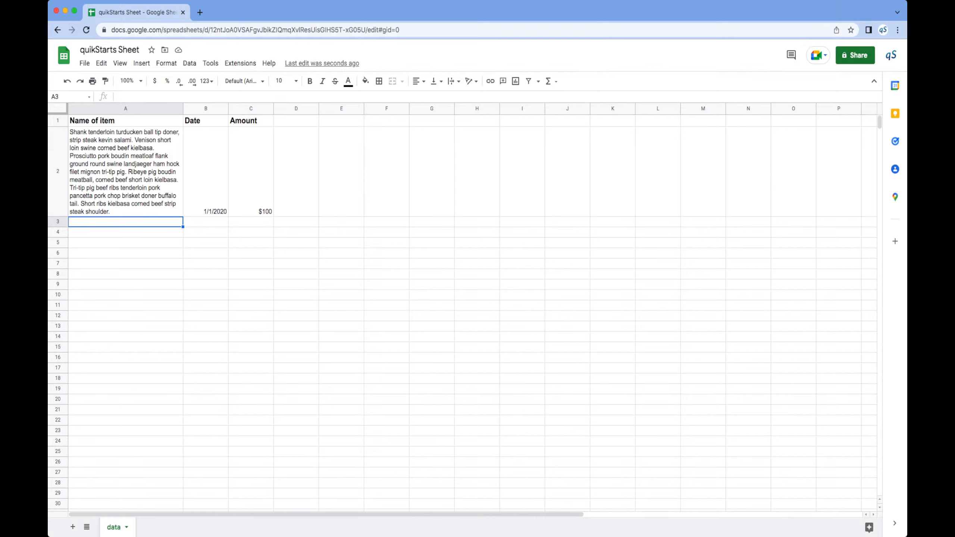
text(this )
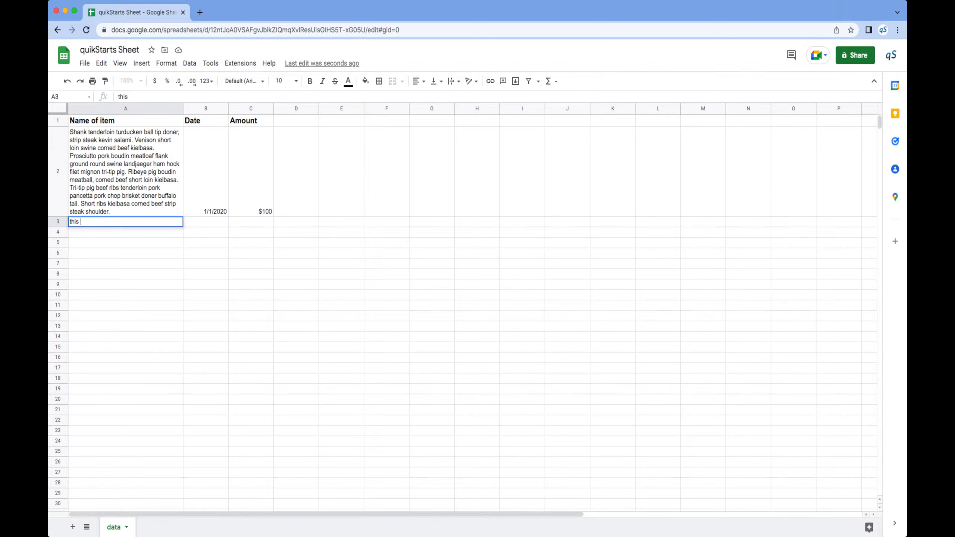
text(is my new item)
key(Tab)
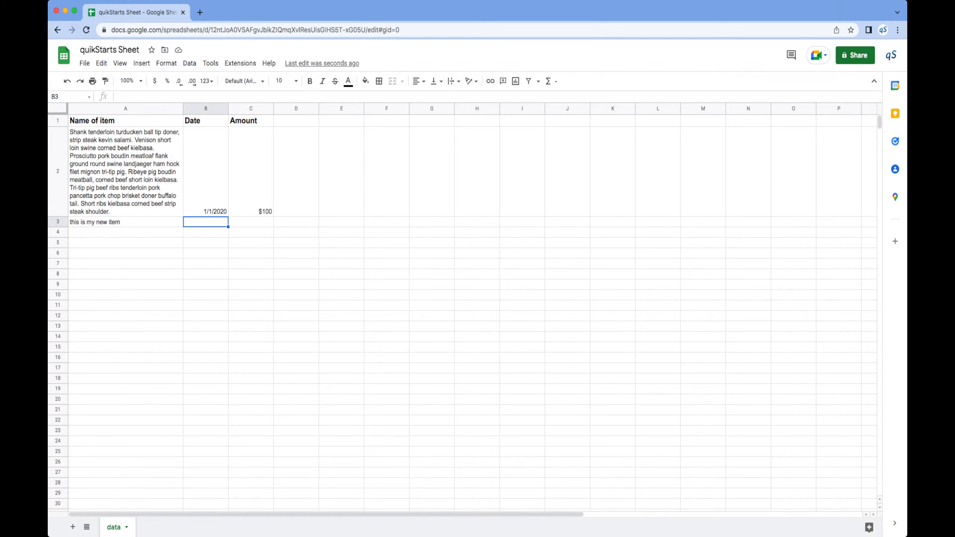
Step: Enter the date 1/1/2021 in cell B3 for the new item
text(2/2)
text(1)
key(BackSpace)
key(BackSpace)
key(BackSpace)
text(1/1/2021)
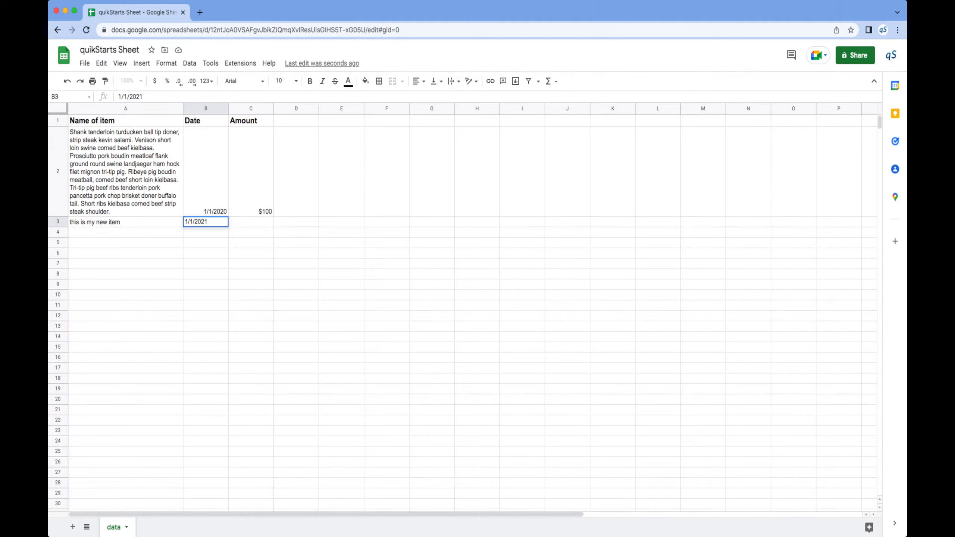
Step: Enter 200 in cell C3 as the new item's amount
key(Tab)
text(200)
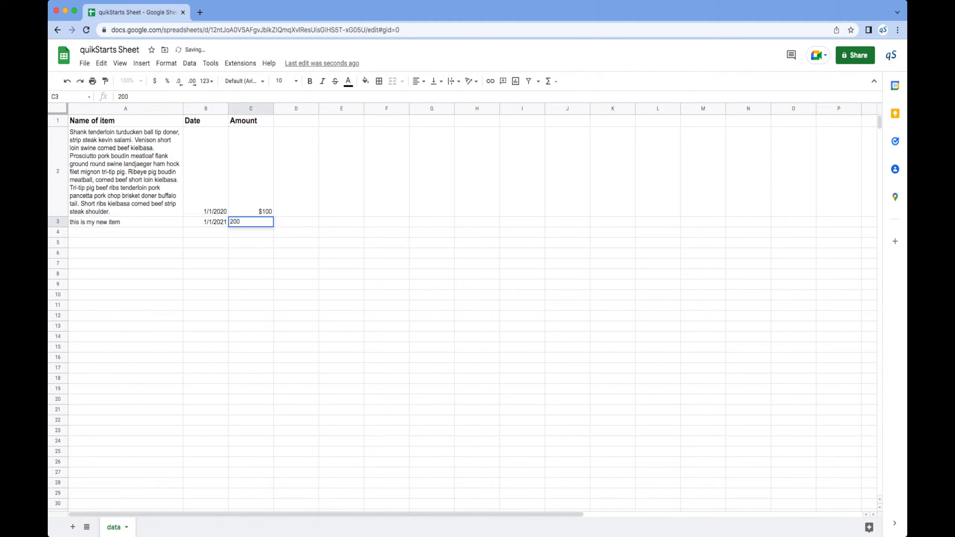
click(251, 243)
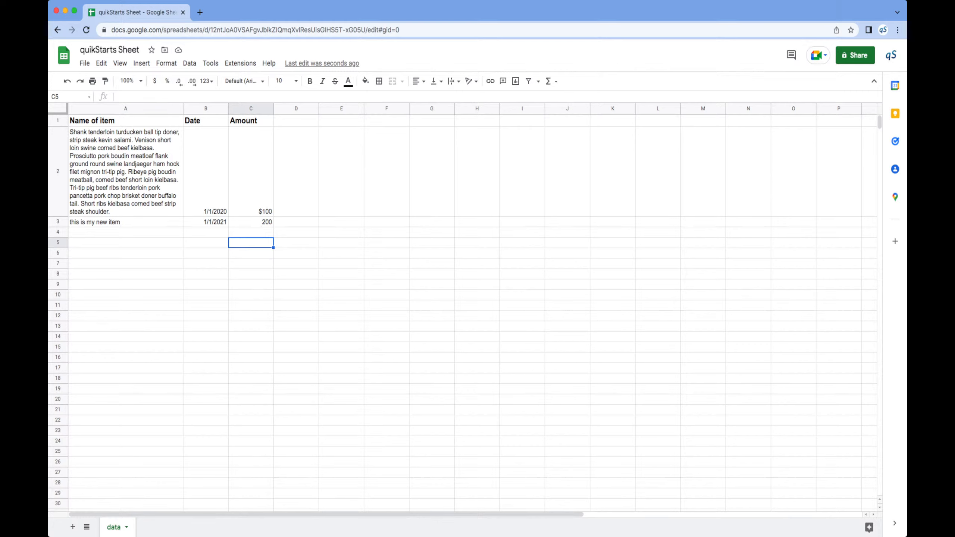
click(250, 222)
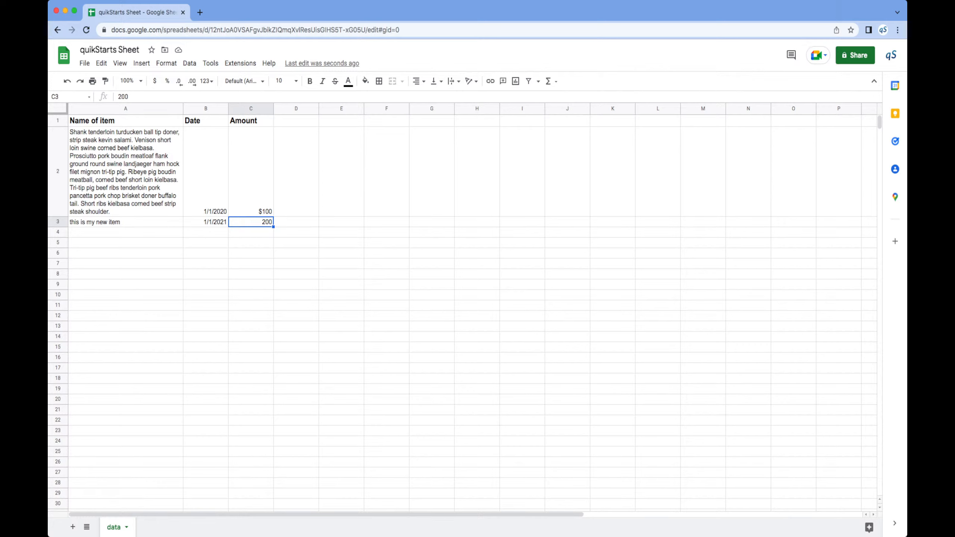
click(250, 171)
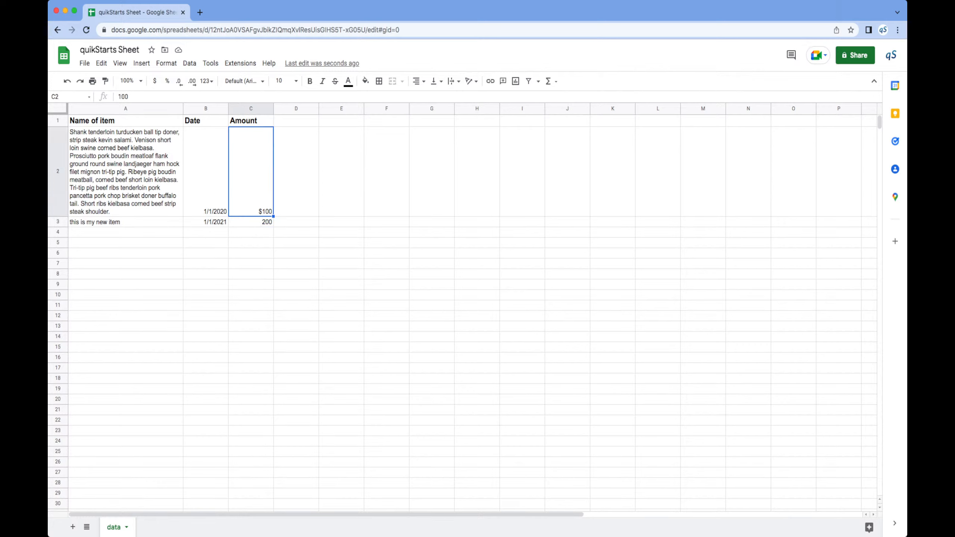
click(205, 222)
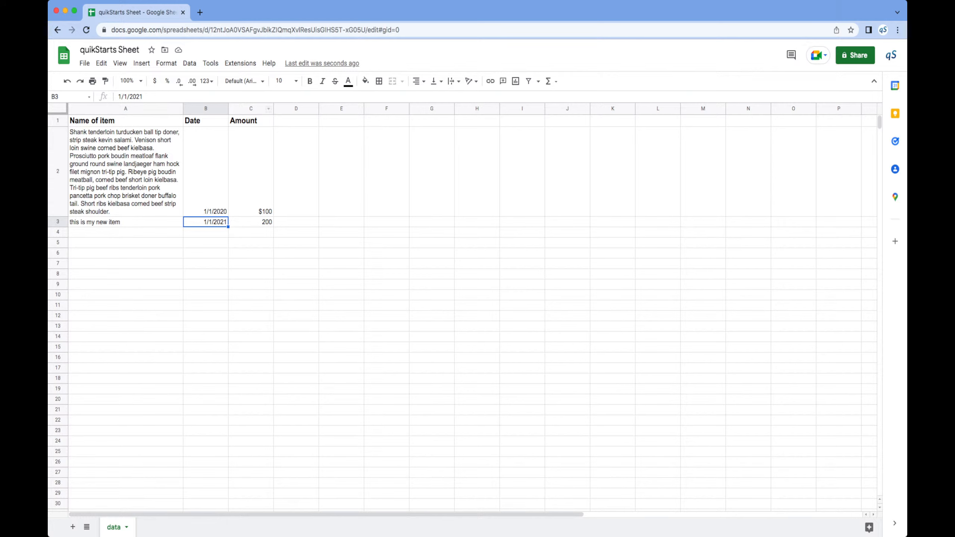
click(256, 108)
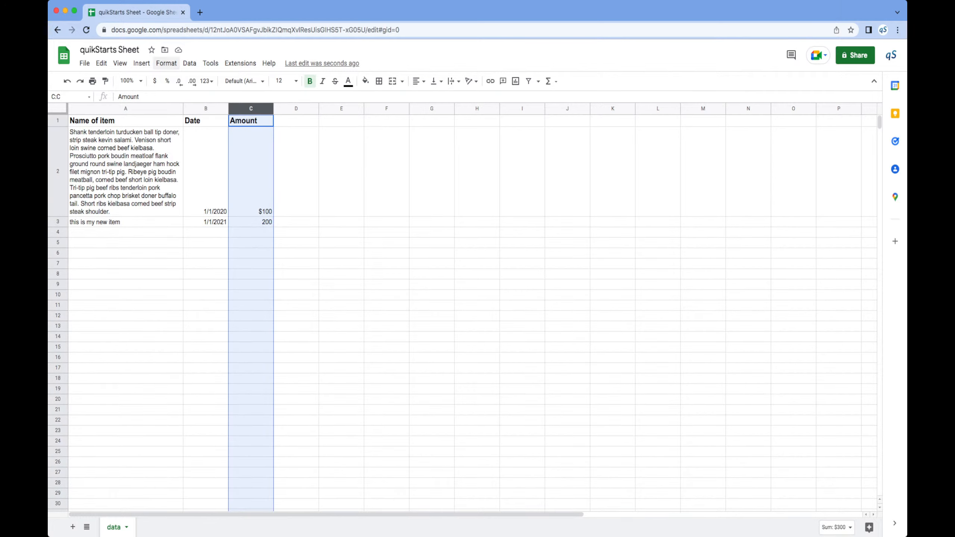
click(166, 63)
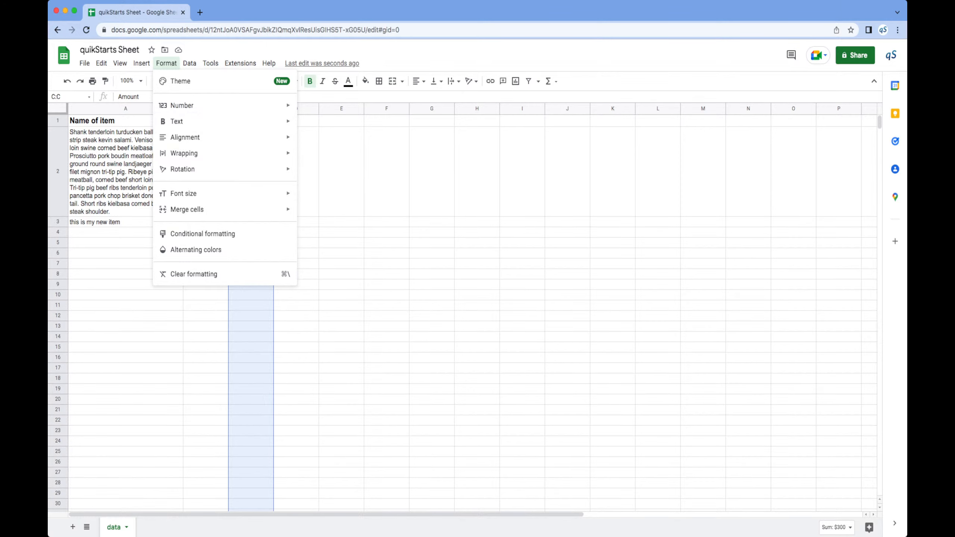
click(386, 172)
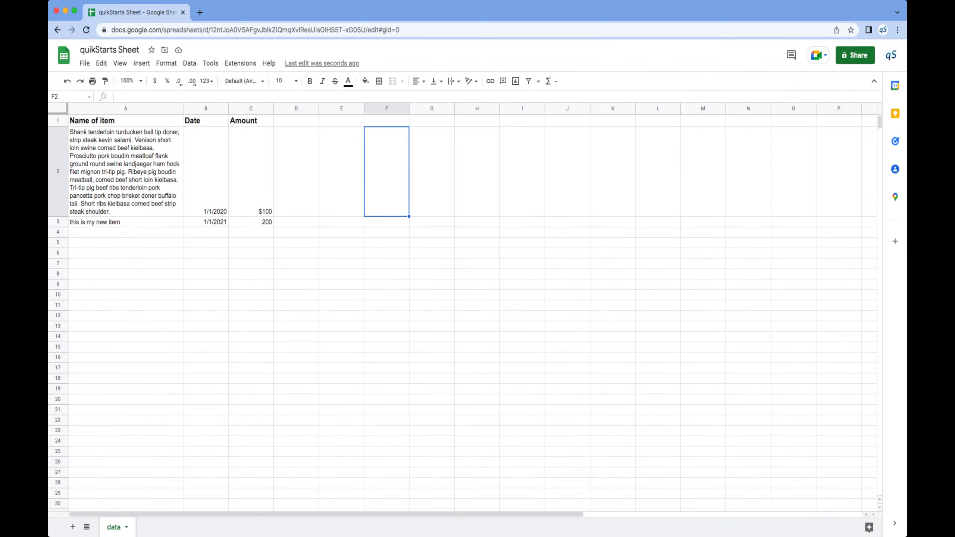
click(251, 171)
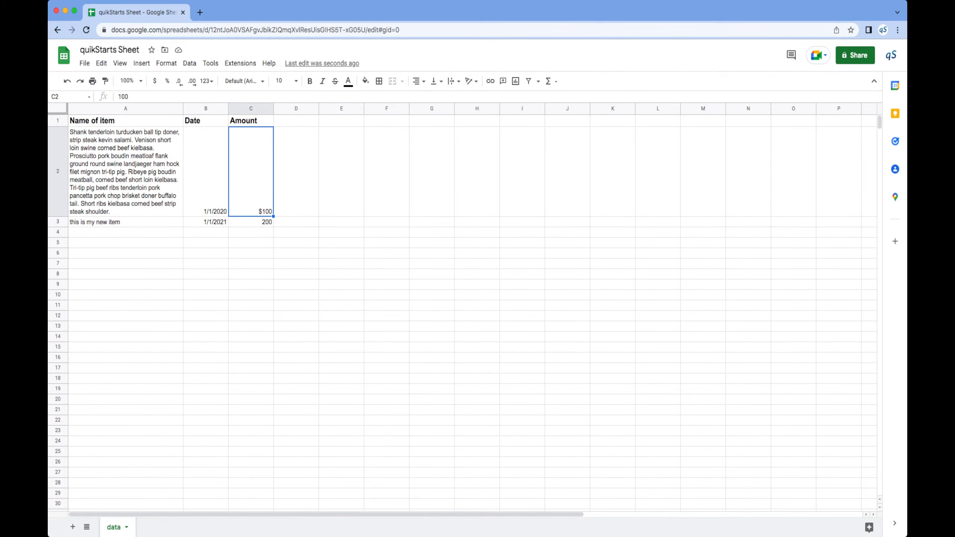
Step: Delete row 3 containing the item "this is my new item"
click(57, 222)
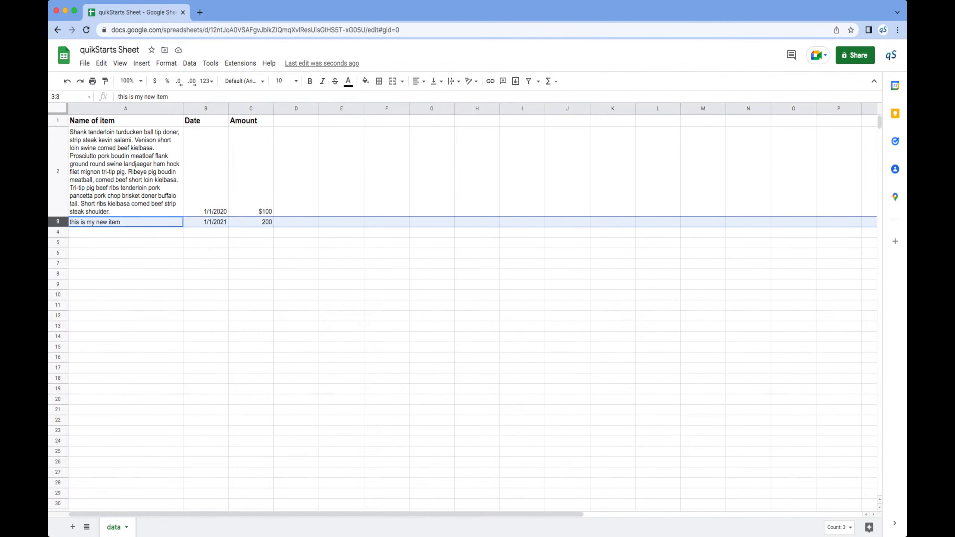
drag(57, 222, 57, 247)
right_click(58, 222)
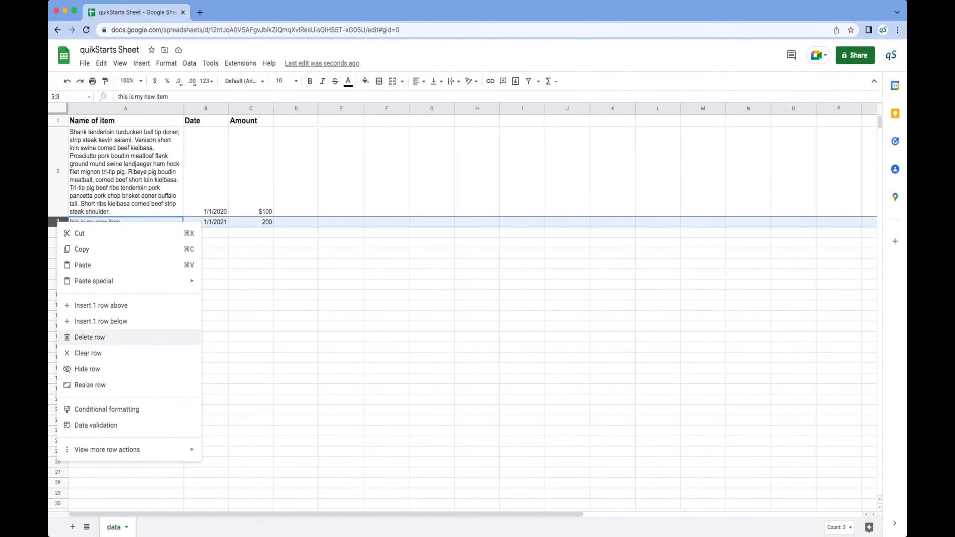
click(90, 337)
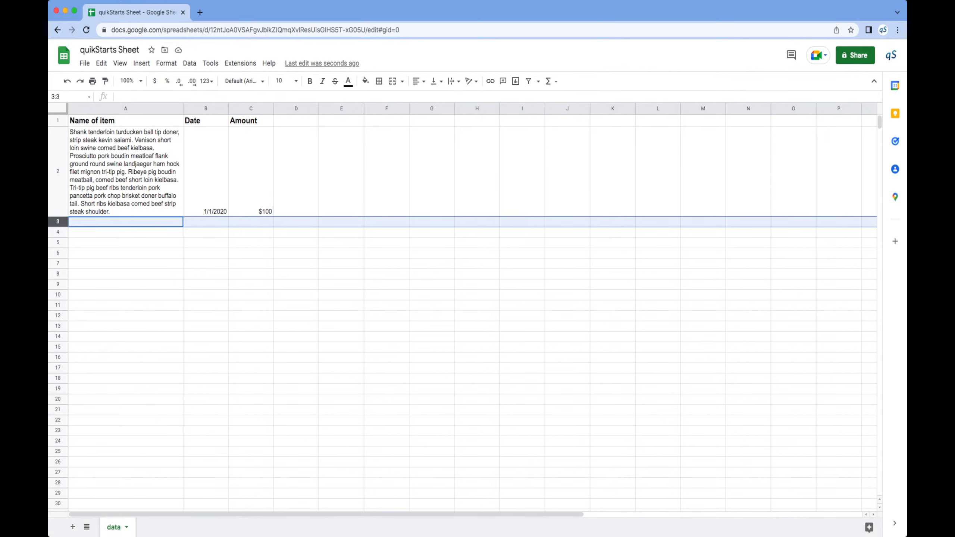
click(126, 253)
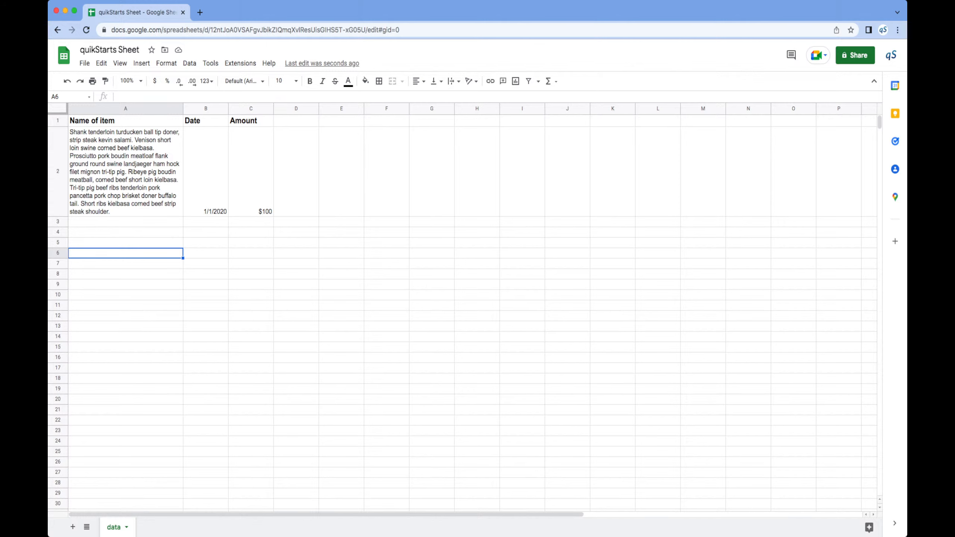
click(57, 171)
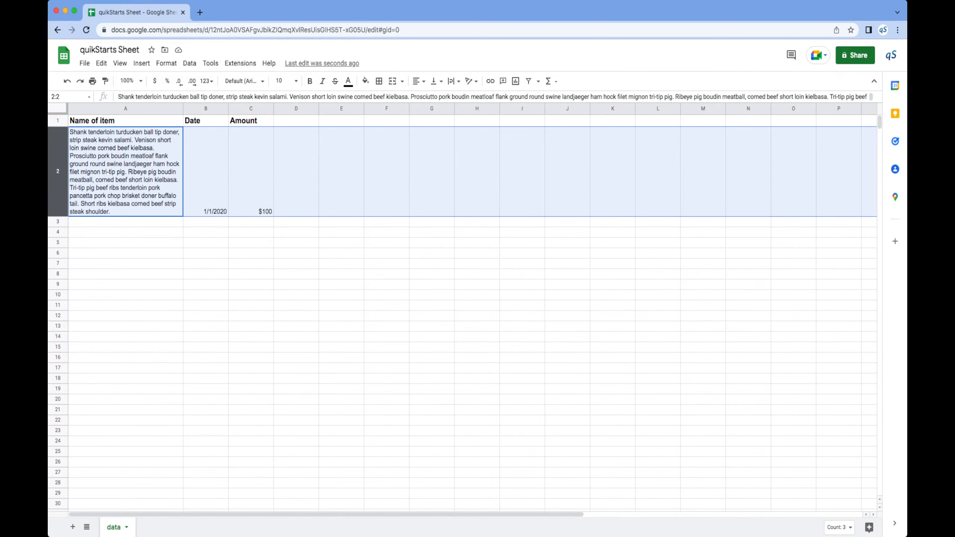
click(206, 171)
click(250, 171)
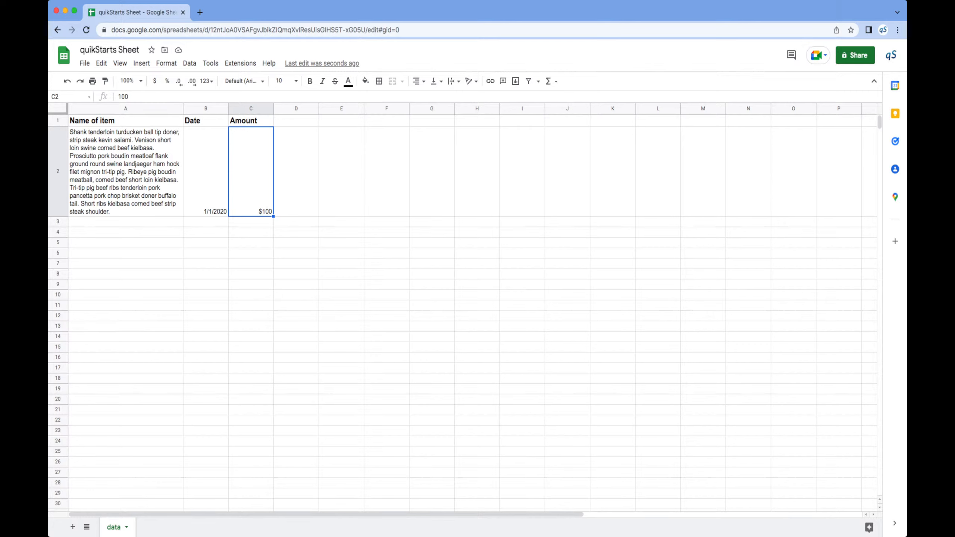
click(126, 171)
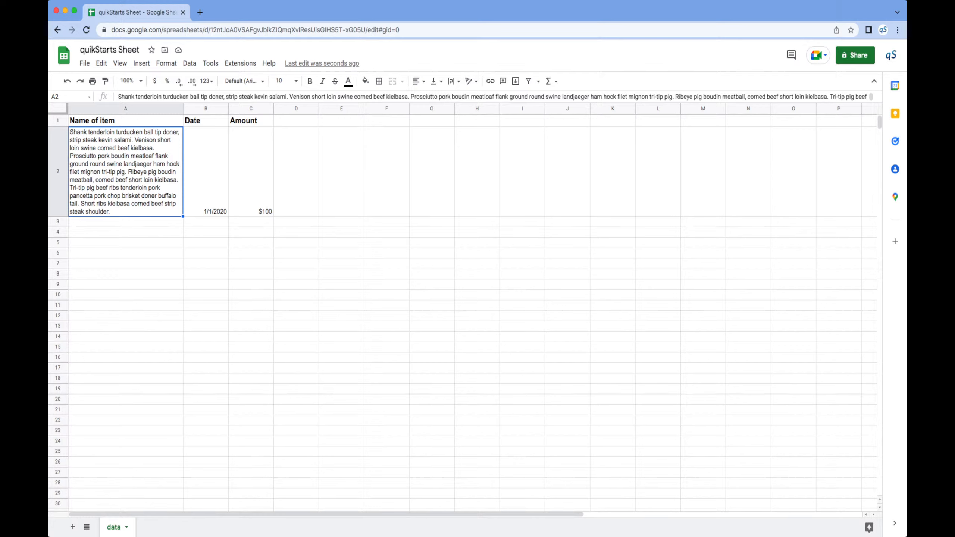
click(206, 172)
Step: Fill the item text from cell A2 down into cell A3
click(125, 171)
drag(183, 217, 184, 225)
drag(183, 216, 182, 225)
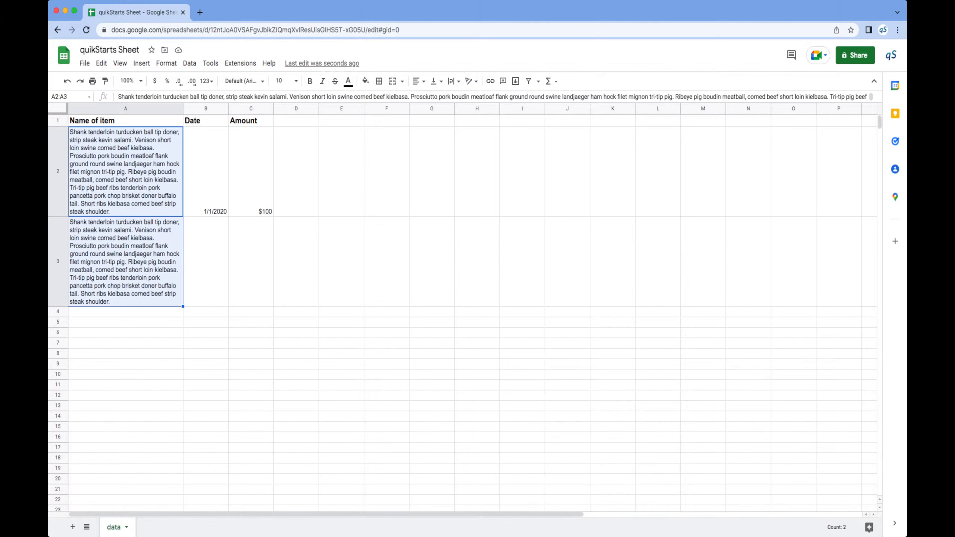
click(57, 171)
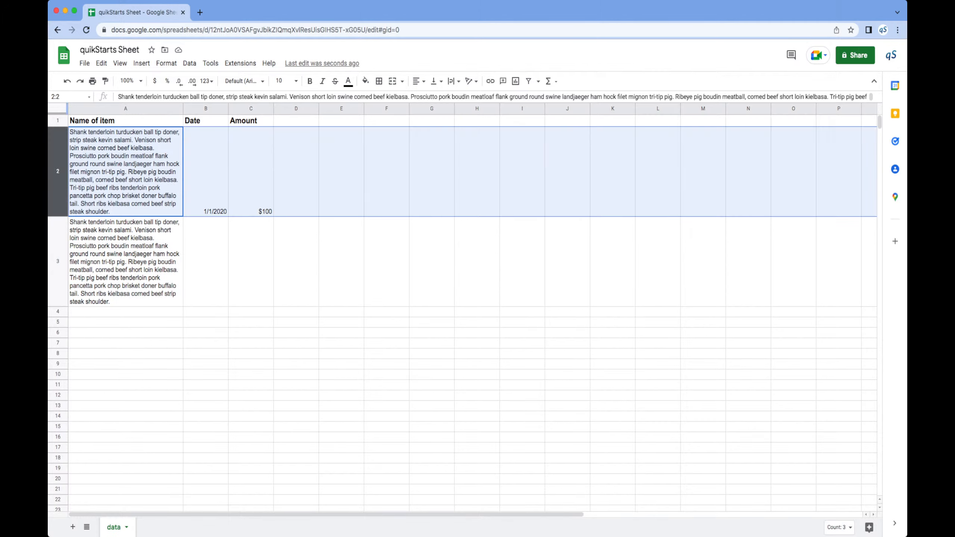
click(126, 108)
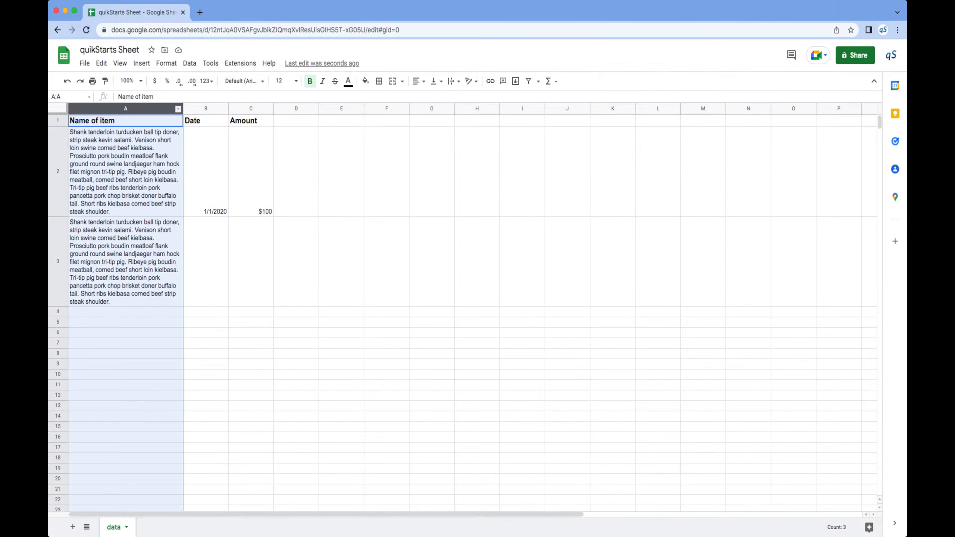
click(126, 171)
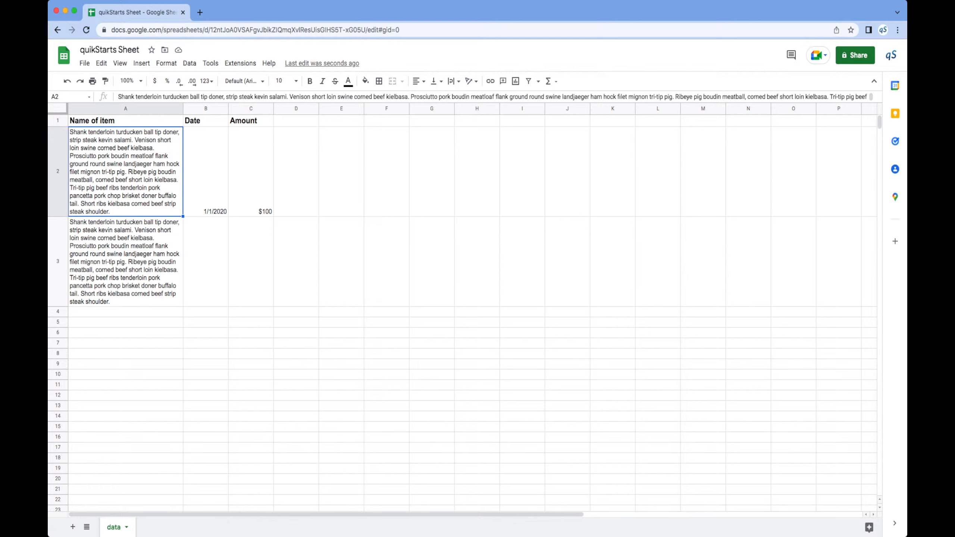
Step: Fill the item text from cell A3 down into cell A4
click(125, 262)
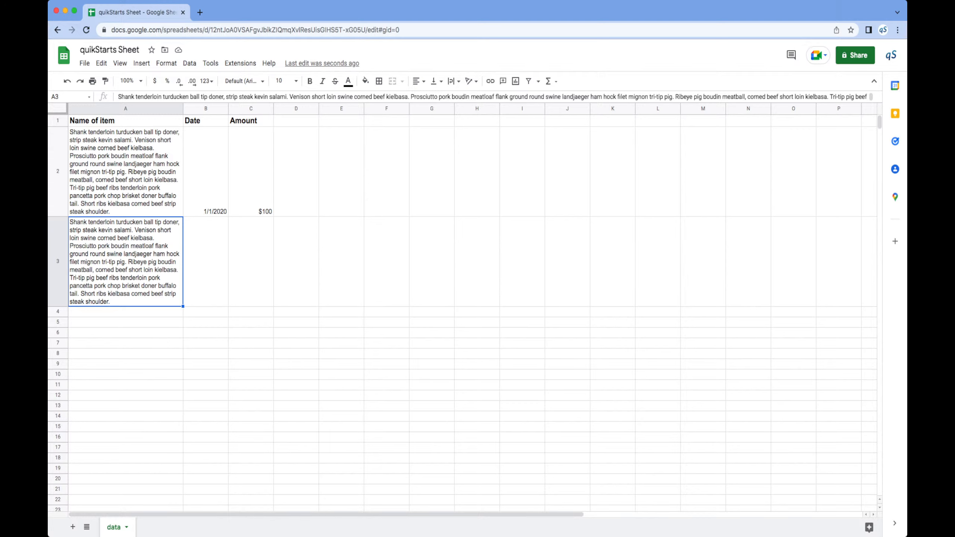
drag(183, 306, 183, 313)
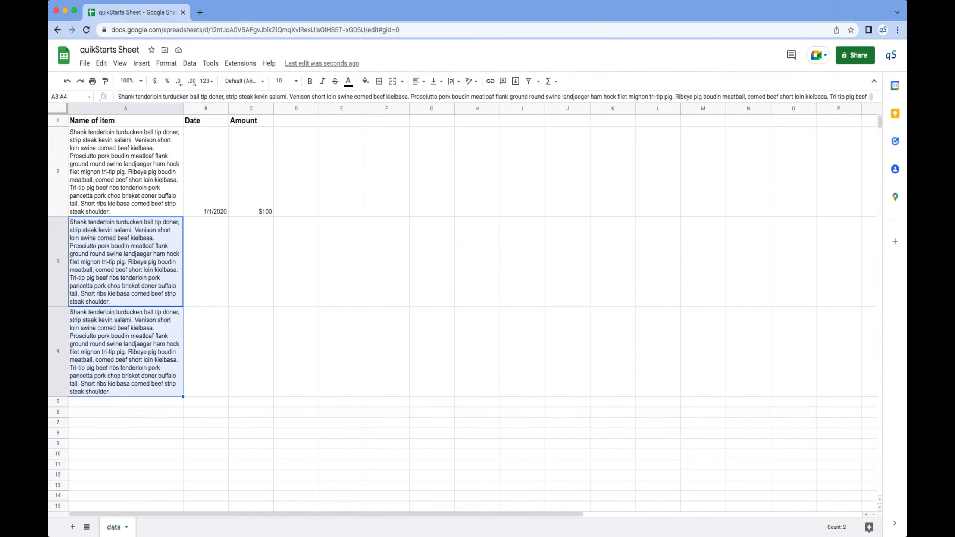
Step: Undo the last two fills, in cells A4 and A3
click(126, 172)
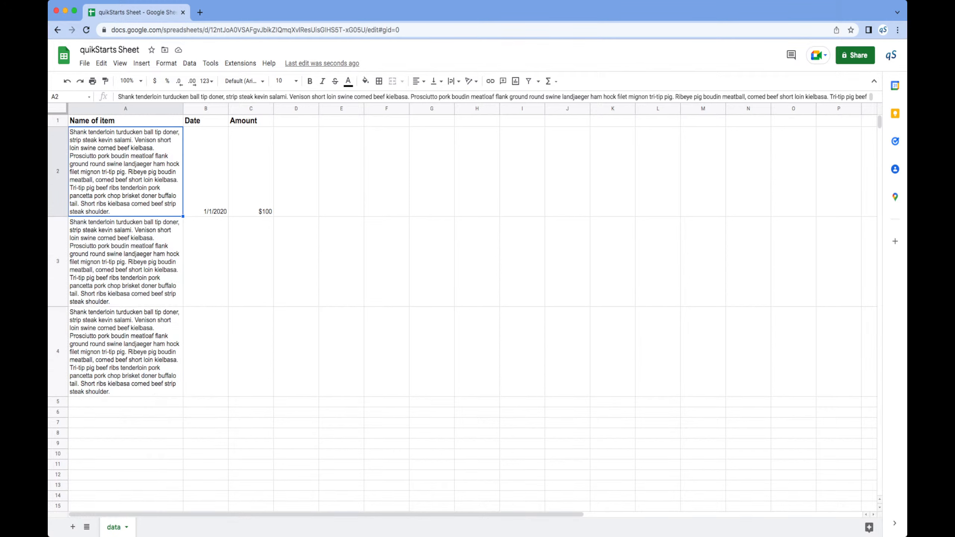
click(125, 261)
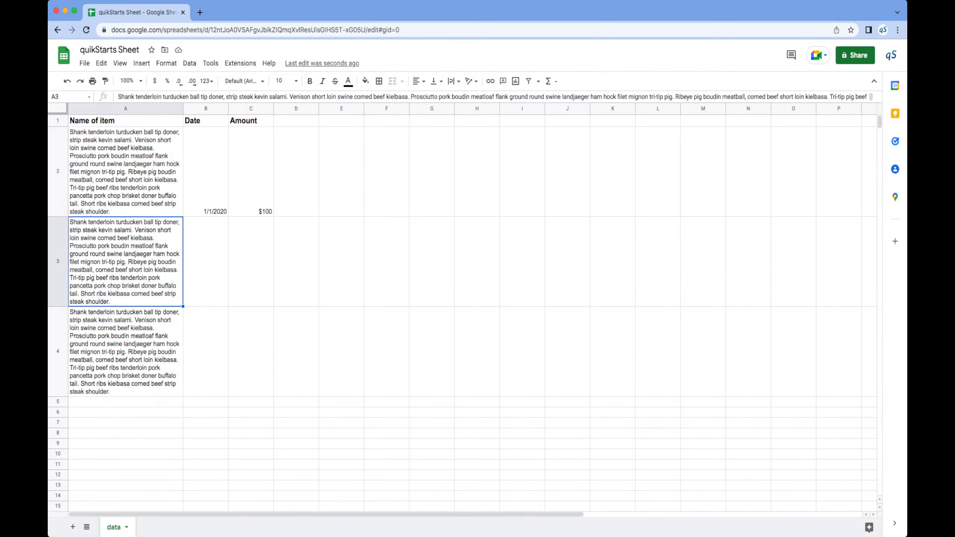
click(125, 351)
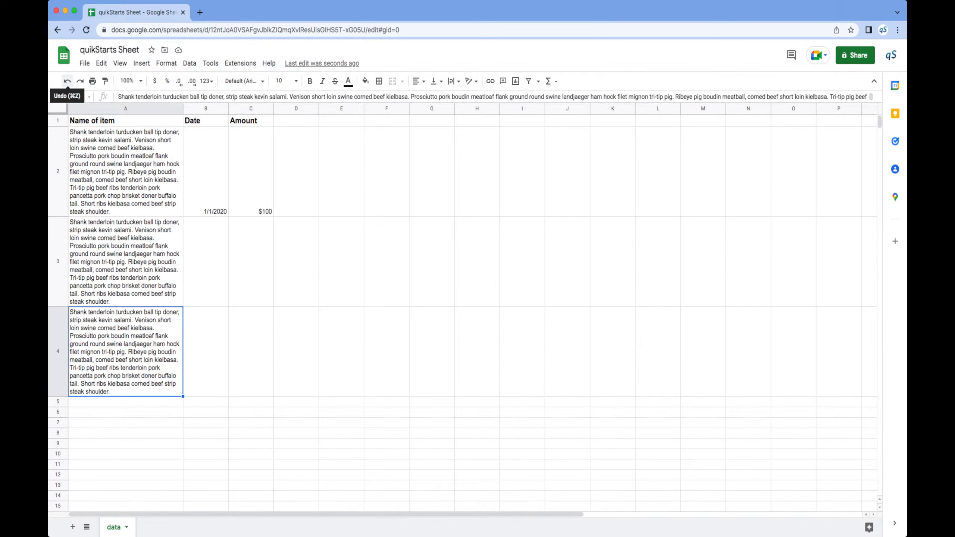
click(67, 81)
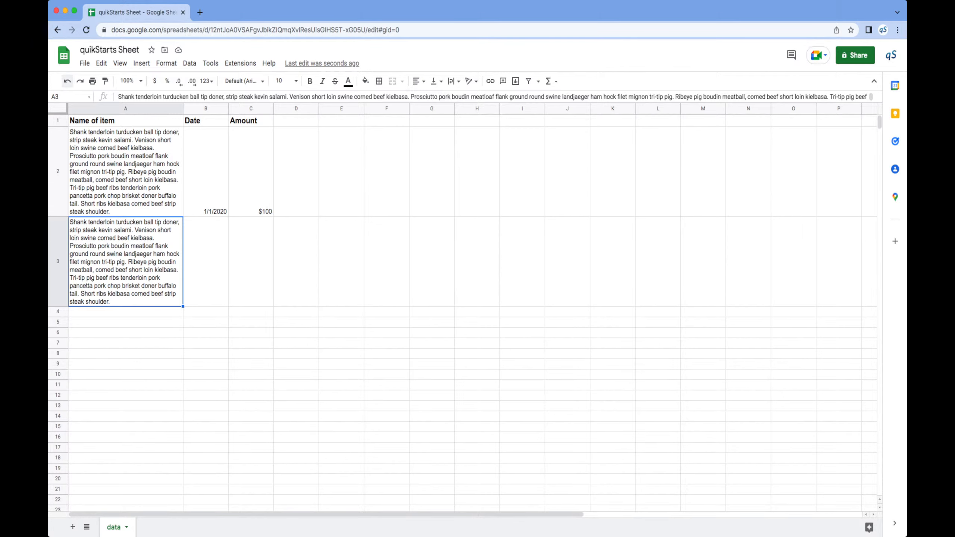
click(67, 81)
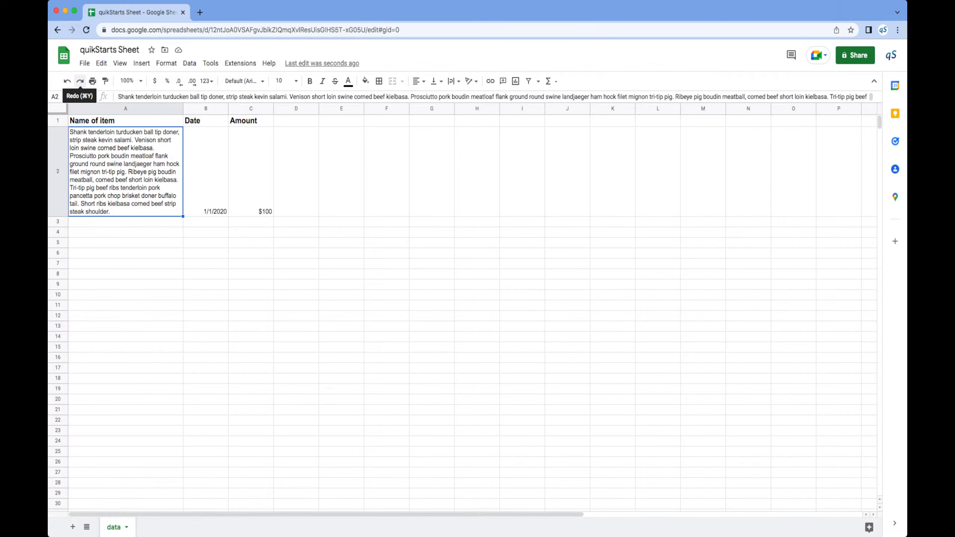
Step: Redo both fills in cells A3 and A4, and undo the one in A4 again
click(79, 81)
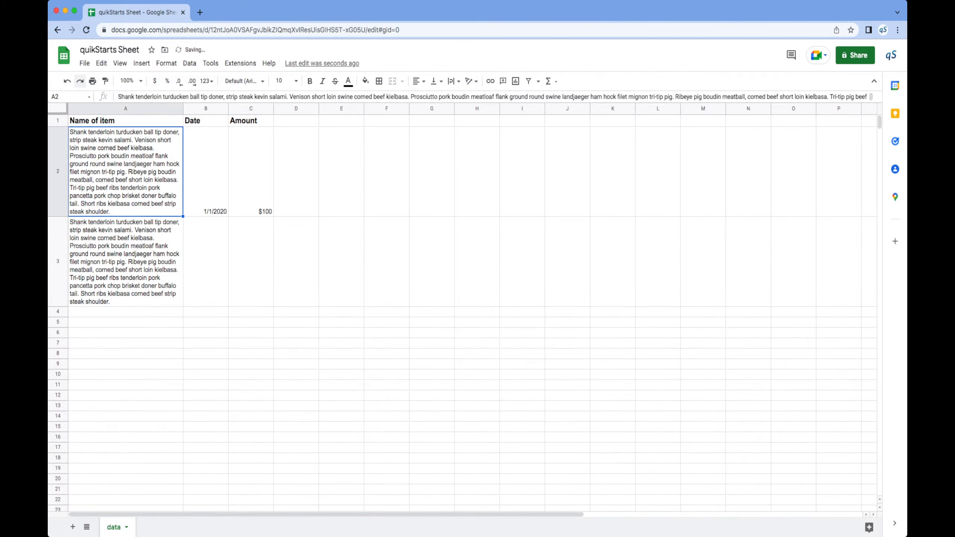
click(79, 81)
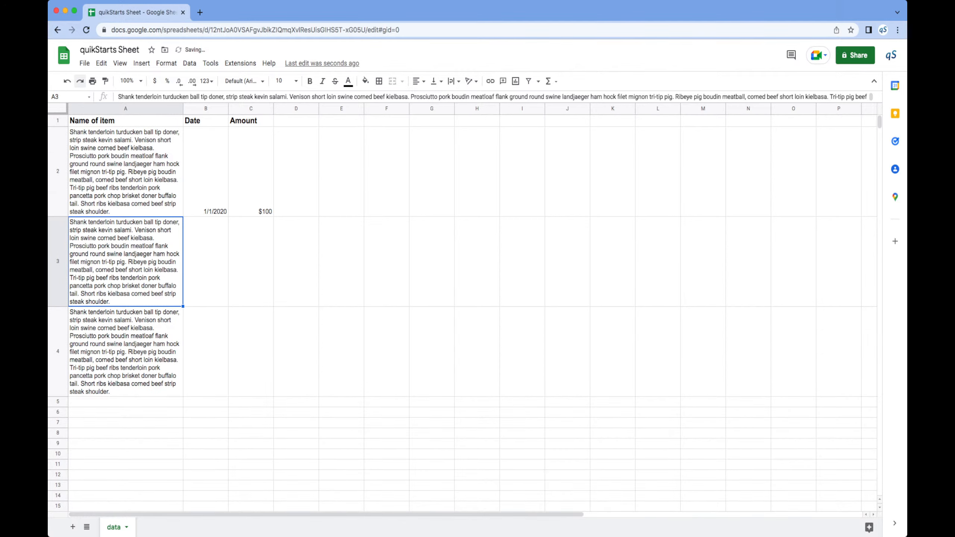
click(66, 81)
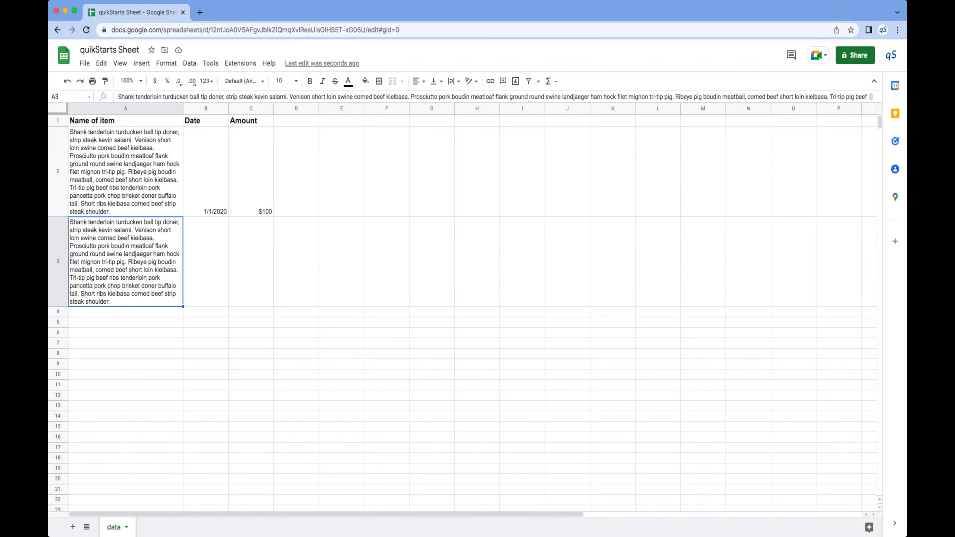
Step: Paste a copy of cell A2's item text into cell I9 and undo the paste
click(125, 171)
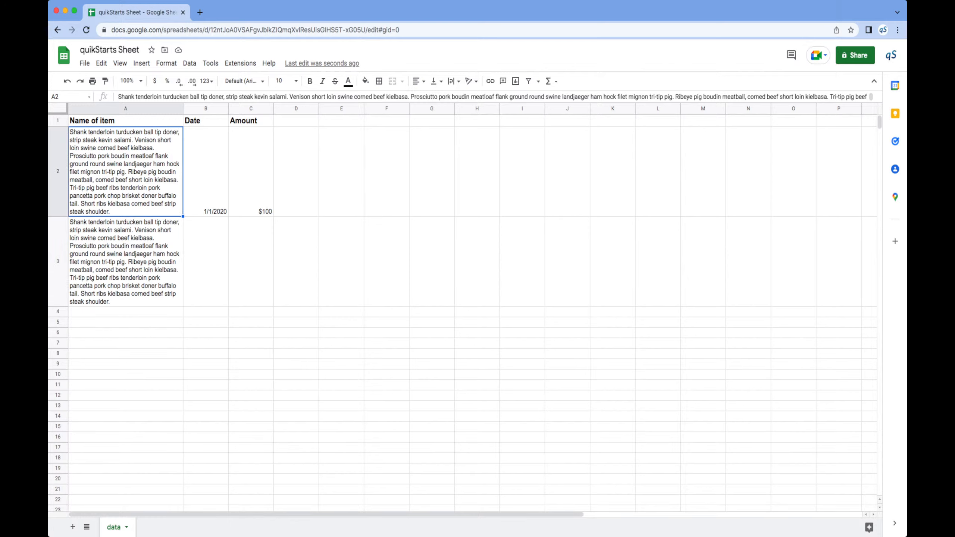
right_click(102, 176)
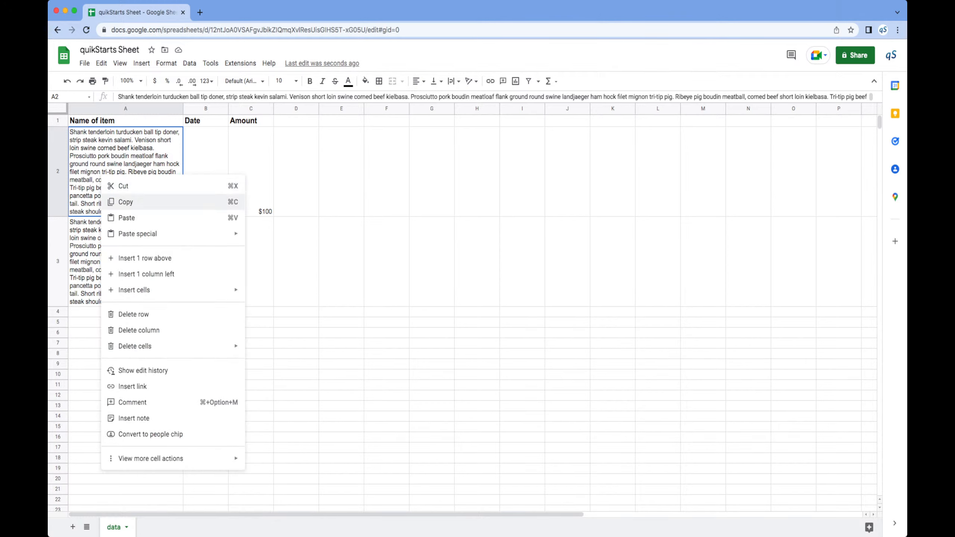
click(126, 202)
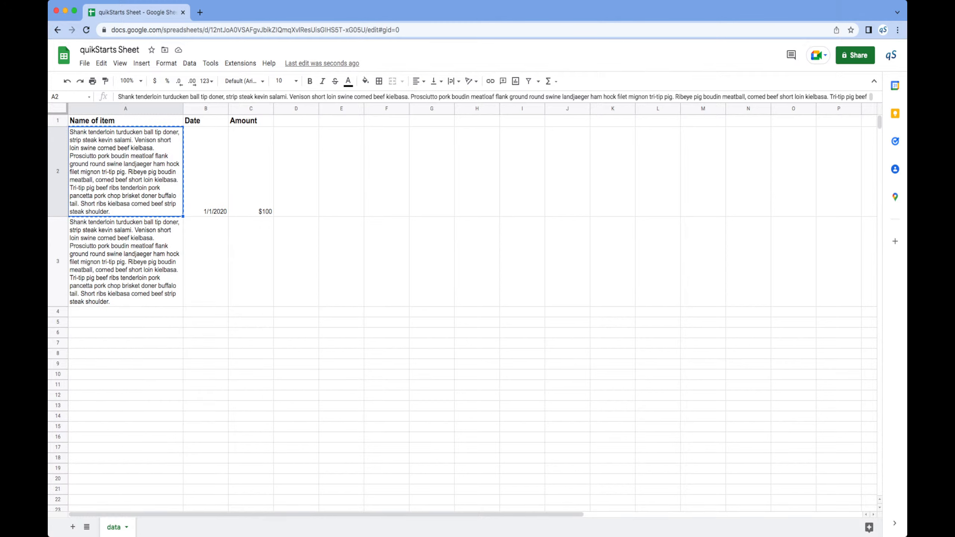
click(522, 364)
right_click(520, 363)
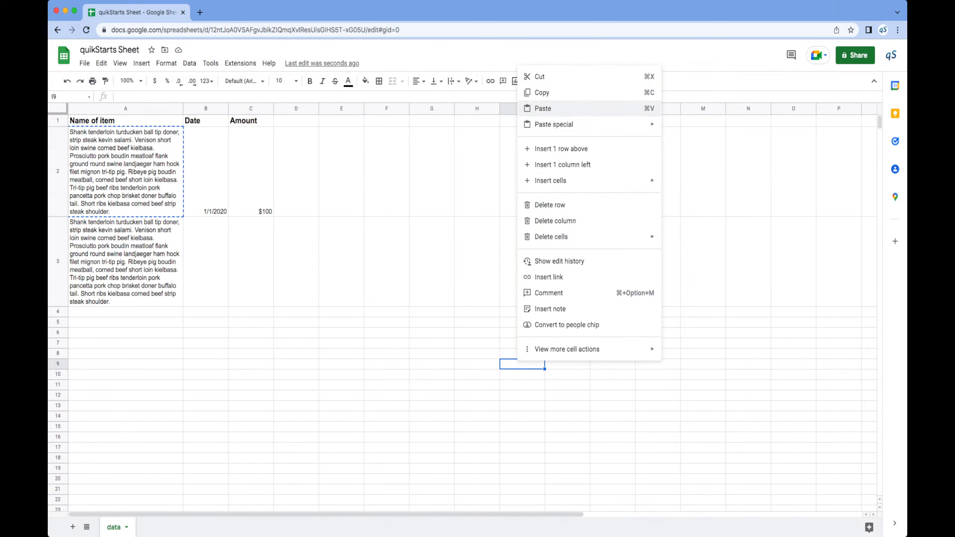
click(542, 108)
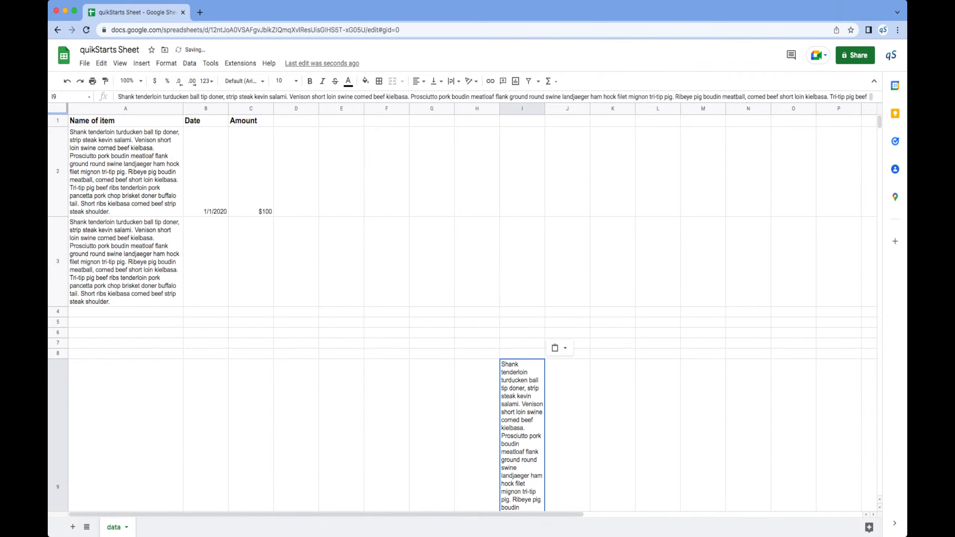
scroll(463, 314, down, 5)
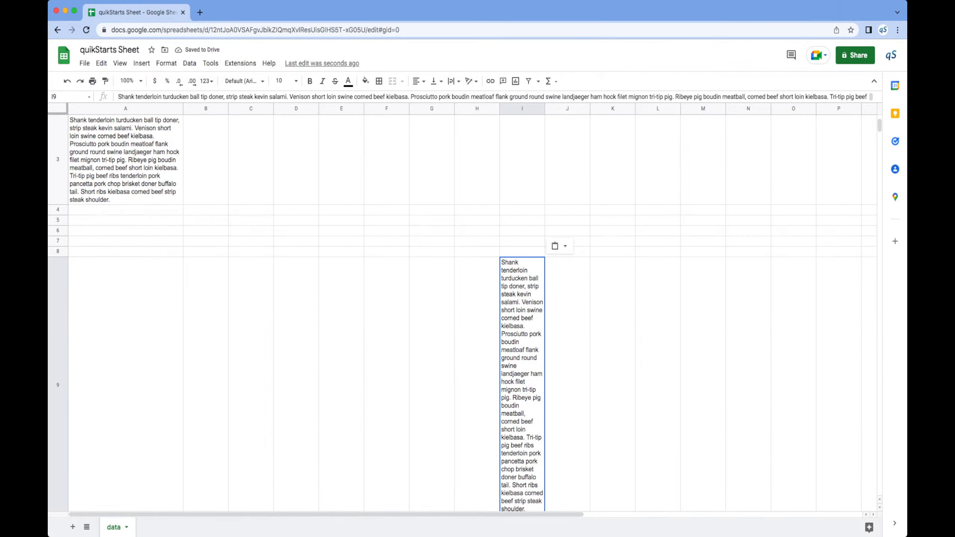
scroll(463, 314, up, 5)
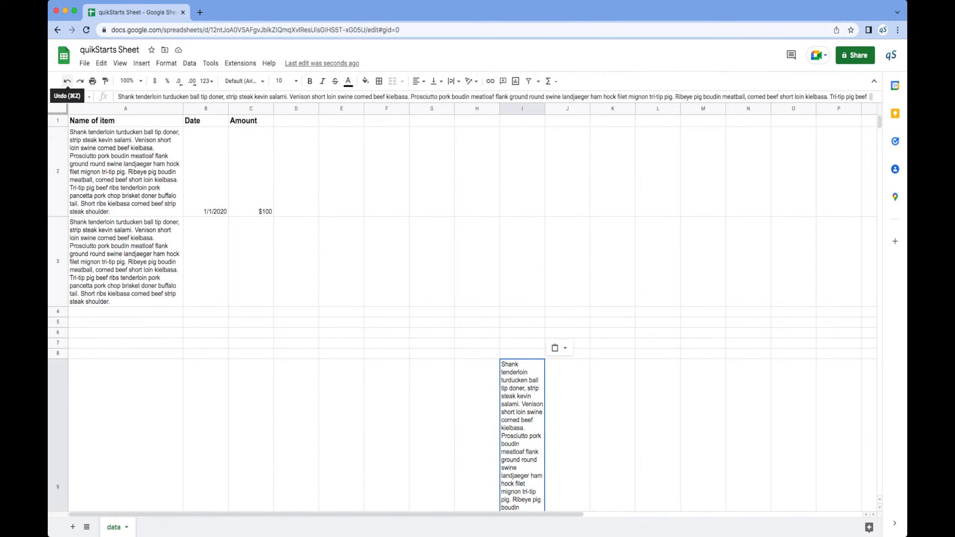
click(66, 81)
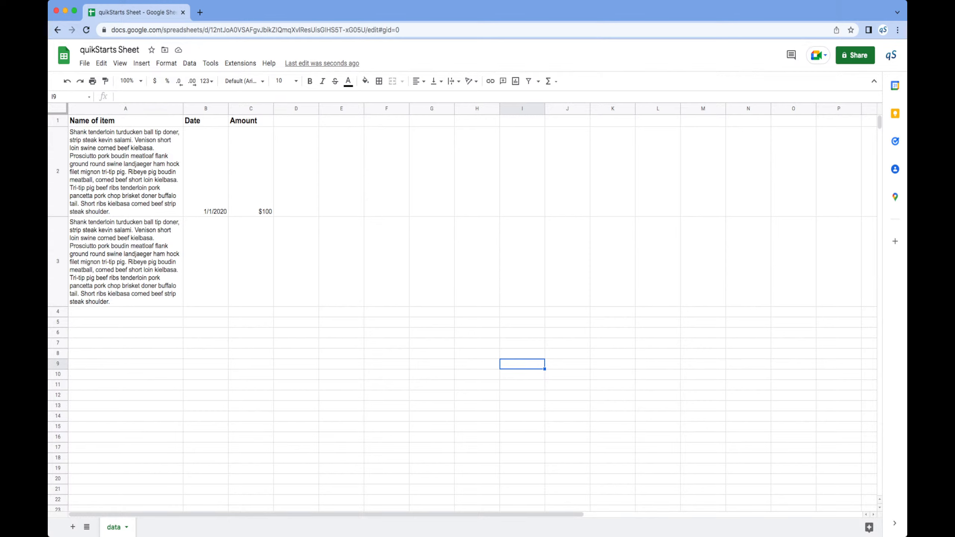
Step: Fill the date from cell B2 down into B3 and the amount from cell C2 down into C3
click(205, 261)
click(205, 171)
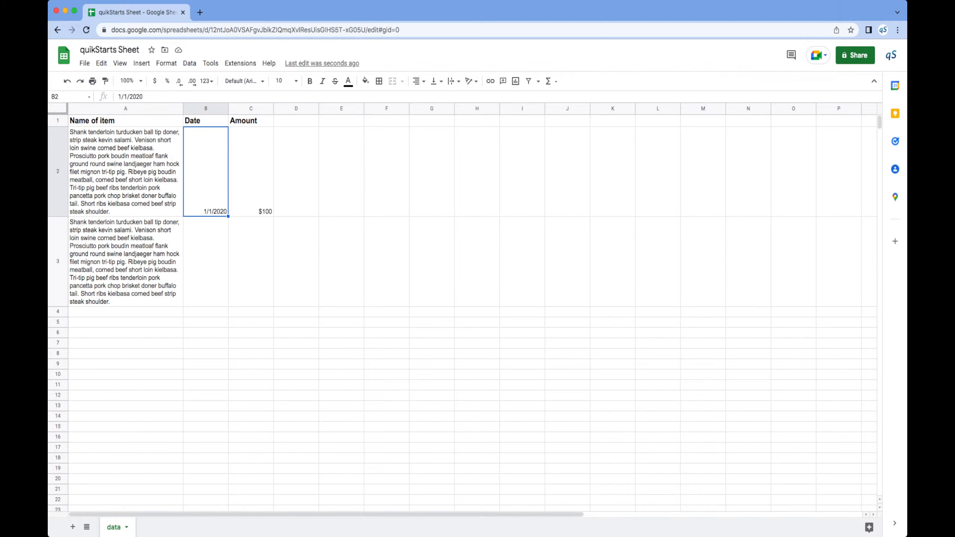
click(58, 261)
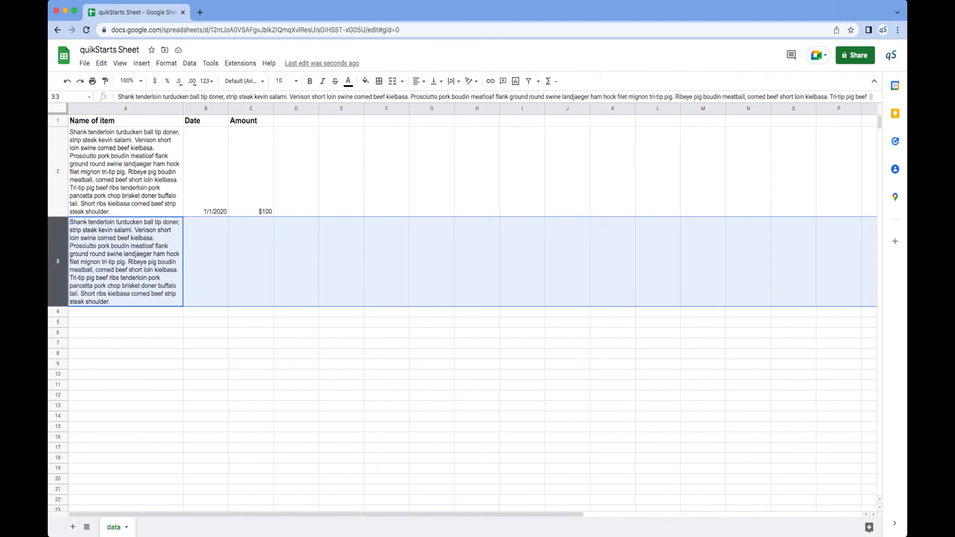
click(205, 262)
click(251, 262)
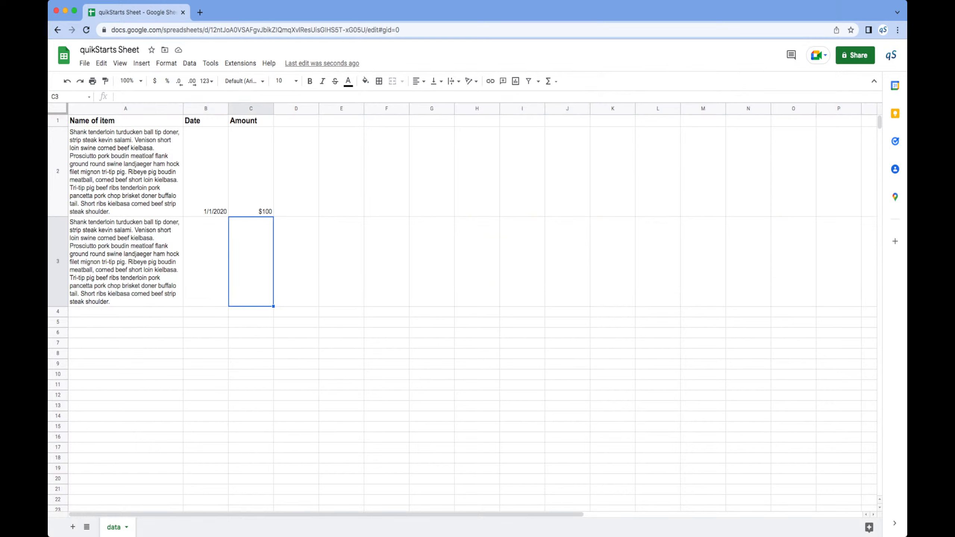
click(206, 171)
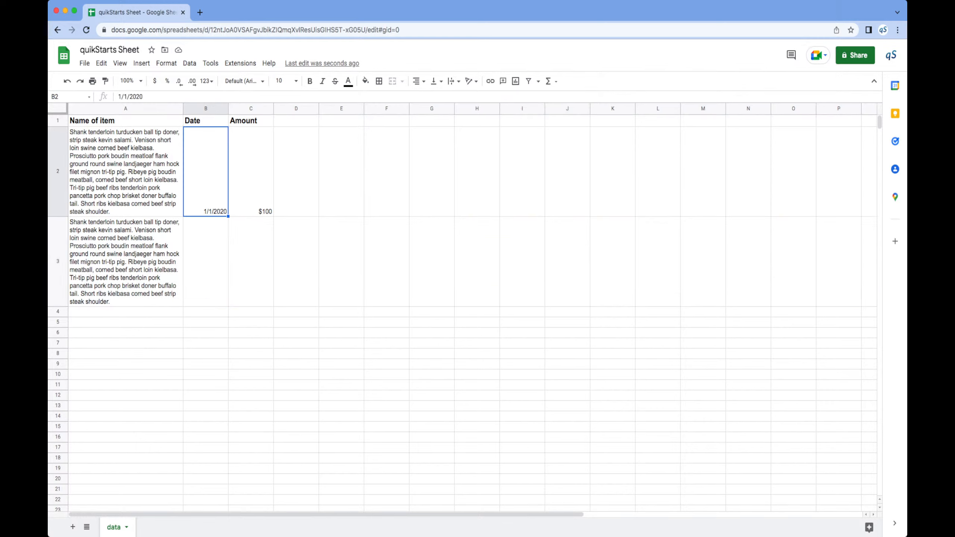
drag(228, 217, 218, 286)
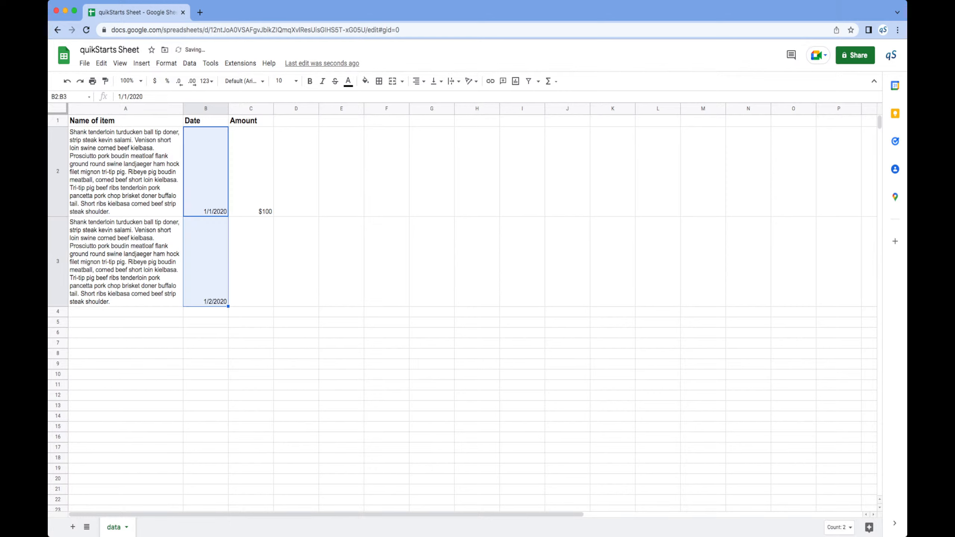
click(251, 171)
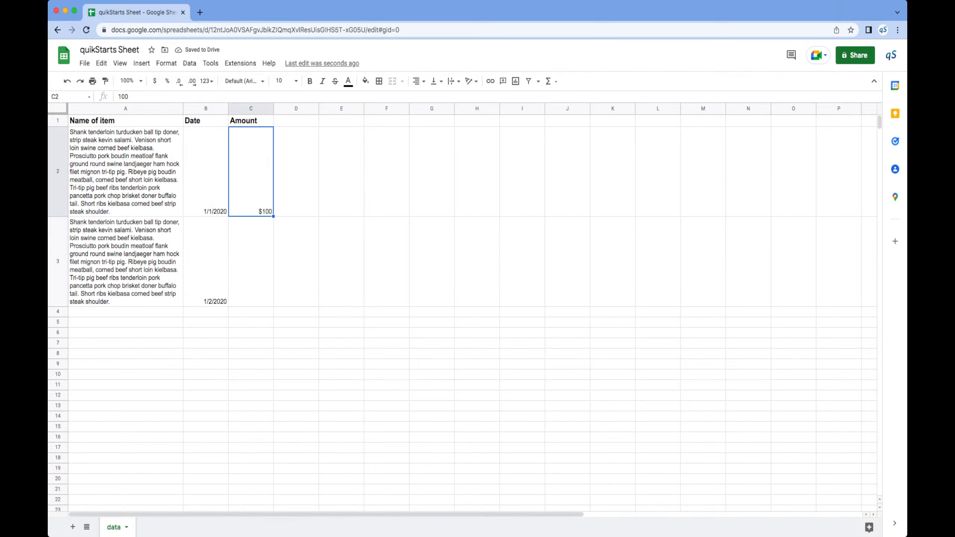
drag(274, 217, 250, 286)
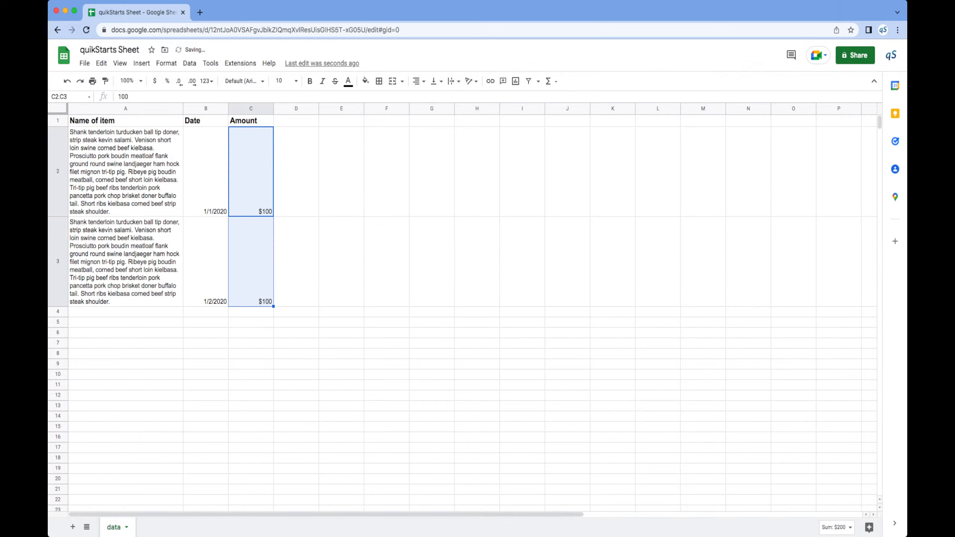
Step: Fill the date series from cell B3 down through cell B16
click(206, 262)
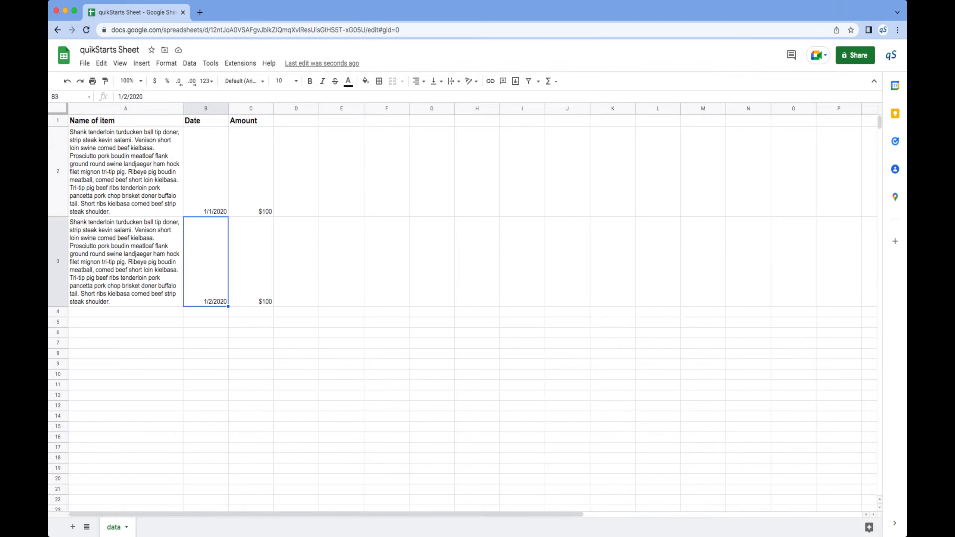
click(206, 171)
click(206, 262)
click(206, 171)
click(206, 261)
drag(229, 307, 226, 442)
drag(229, 440, 228, 441)
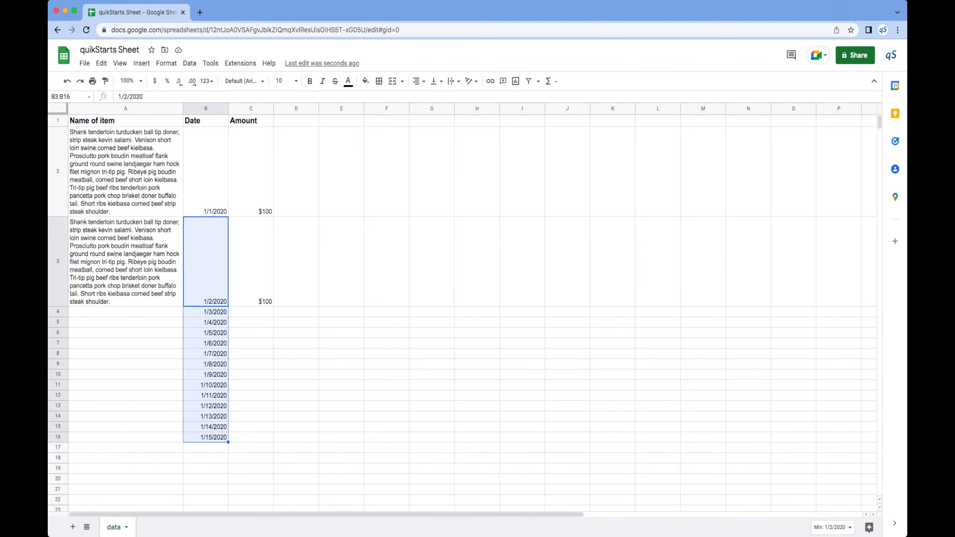
Step: Compare row 16 with rows 1 and 2, and undo the date fill below cell B3
click(58, 437)
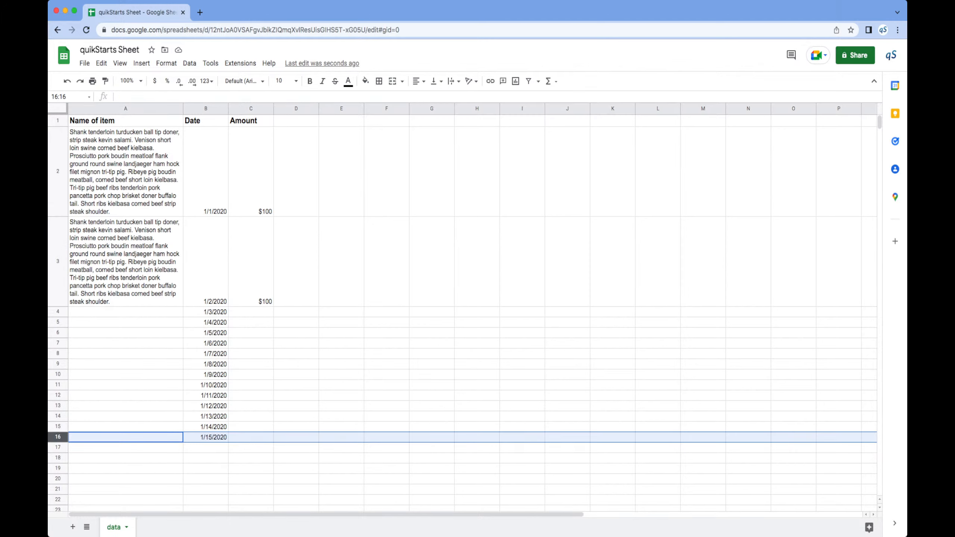
click(205, 437)
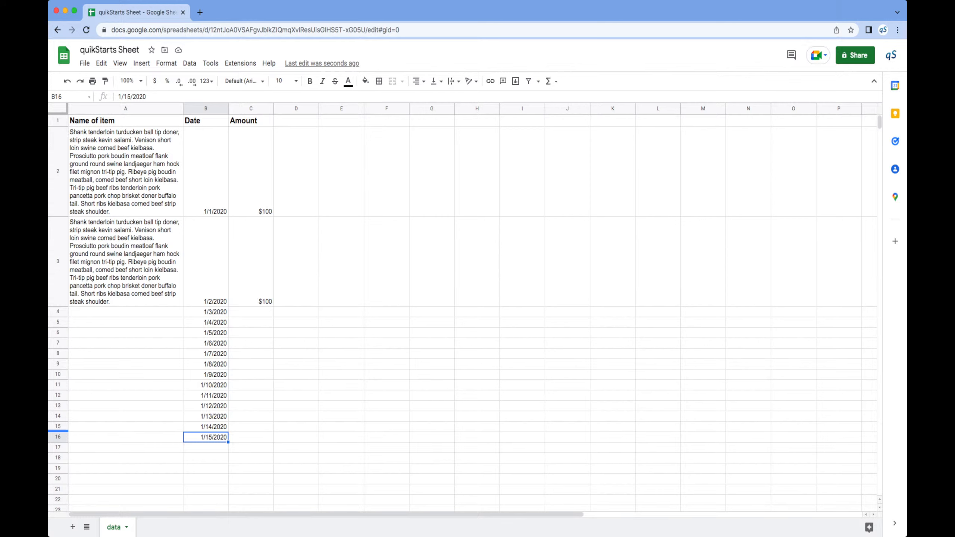
click(57, 437)
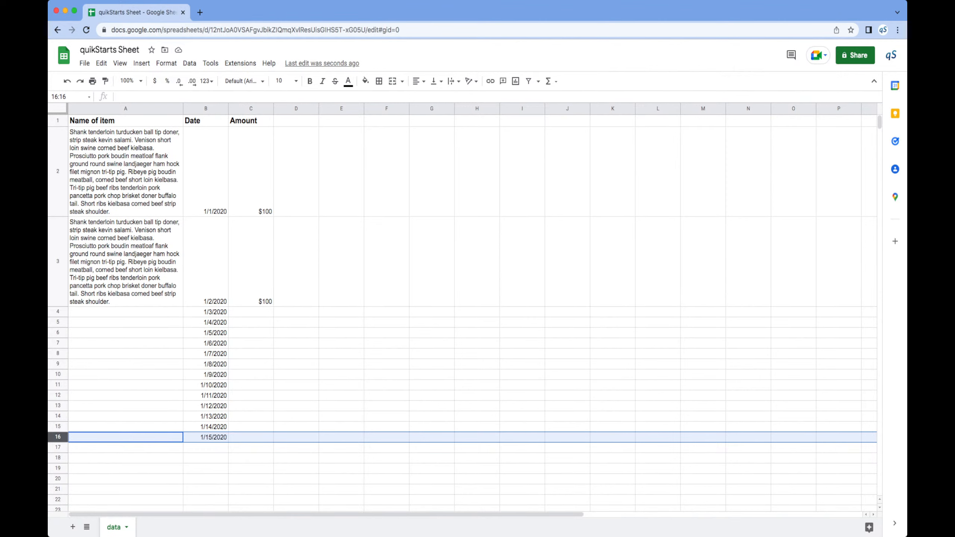
click(57, 121)
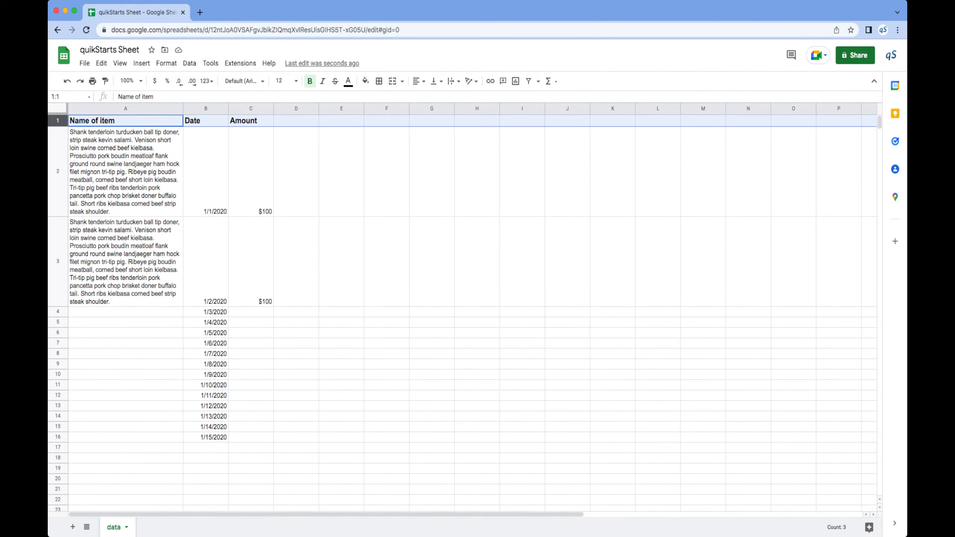
click(57, 171)
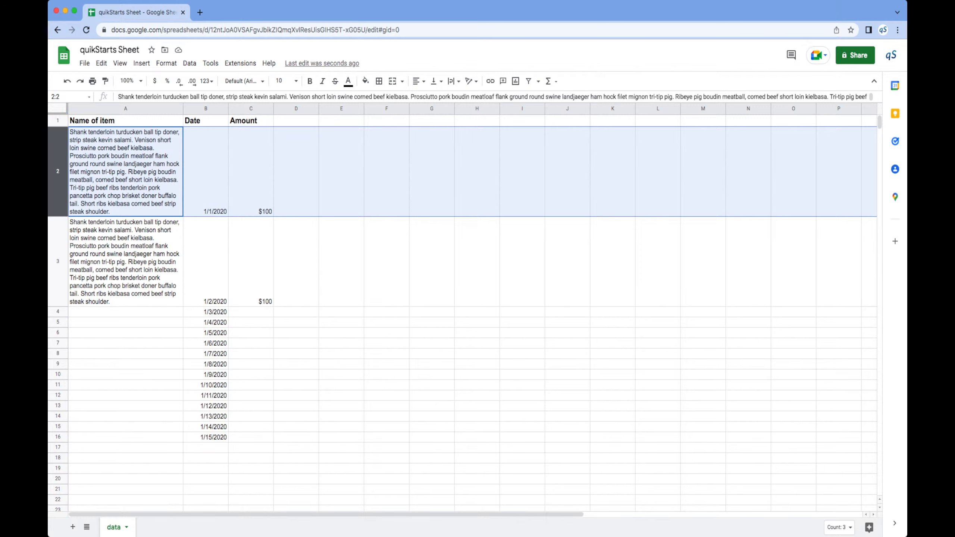
click(58, 437)
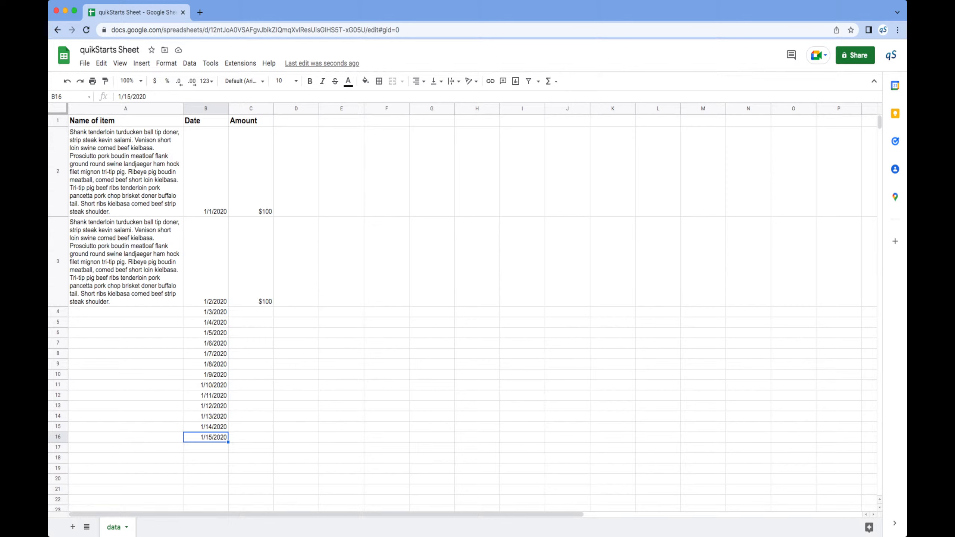
click(67, 81)
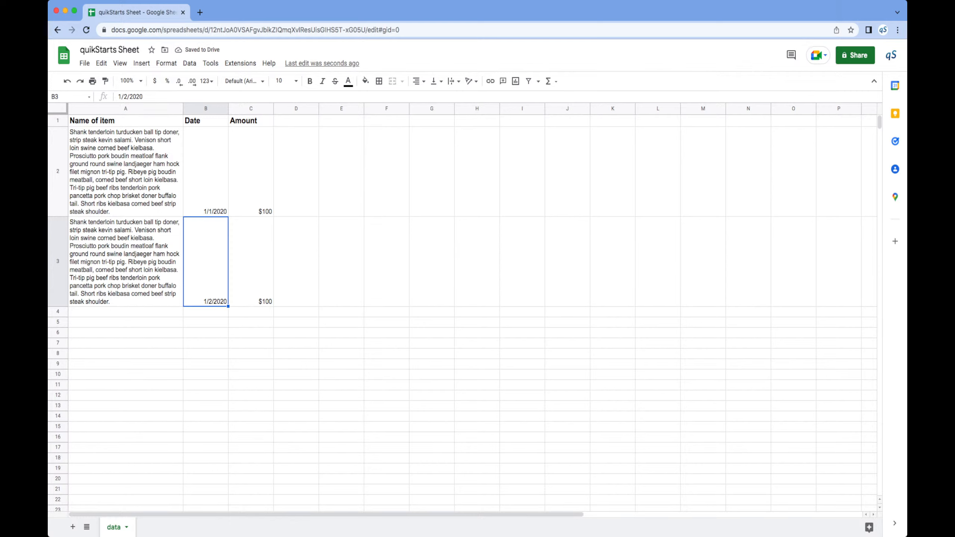
Step: Change the date in cell B3 to 1/1/2021 using the date picker
key(Return)
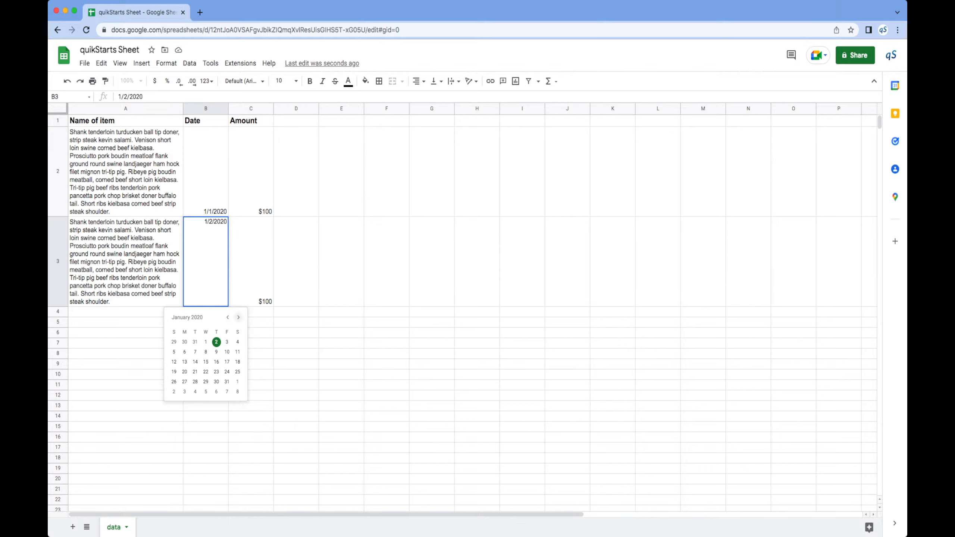
click(238, 317)
click(238, 317)
click(238, 317)
click(238, 317)
click(238, 317)
click(238, 317)
click(238, 317)
click(238, 317)
click(238, 317)
click(238, 318)
click(238, 317)
click(238, 317)
click(227, 342)
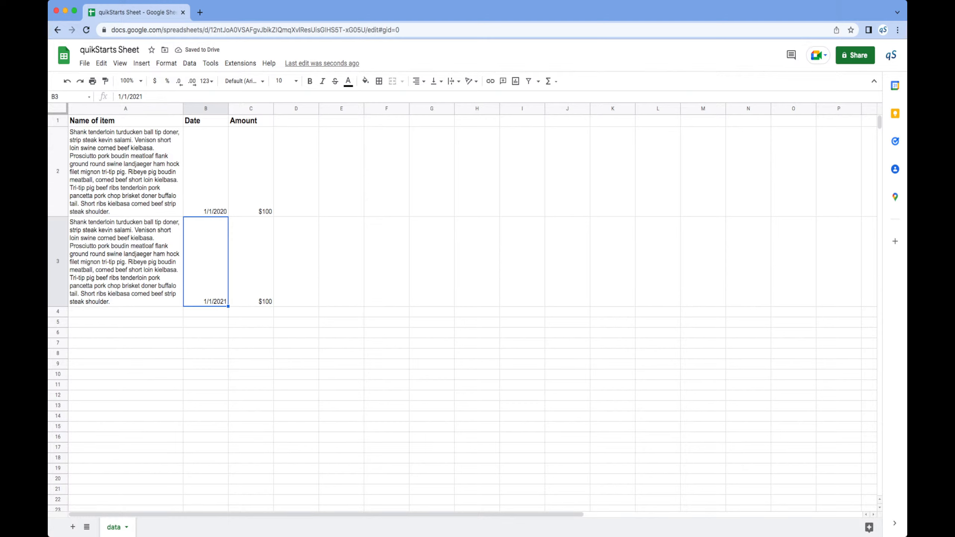
click(250, 261)
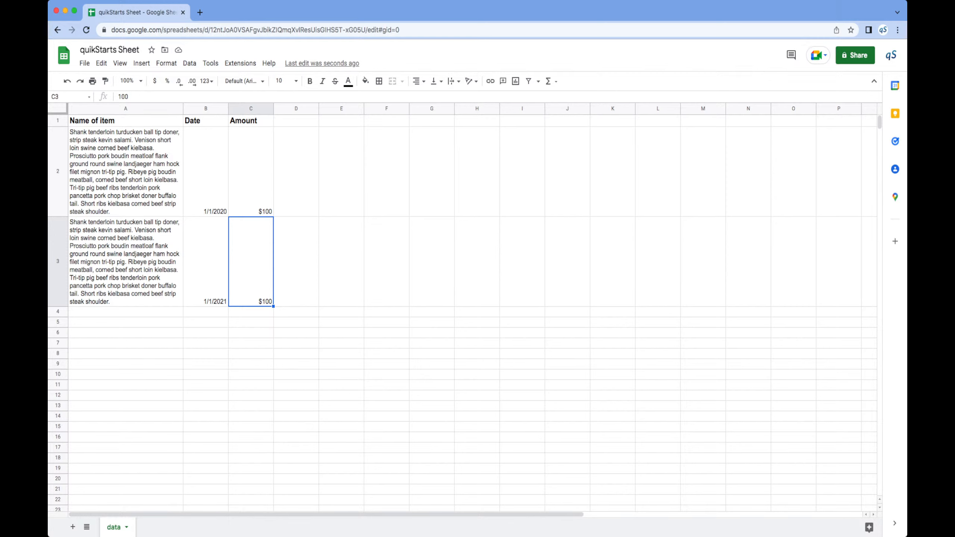
double_click(206, 261)
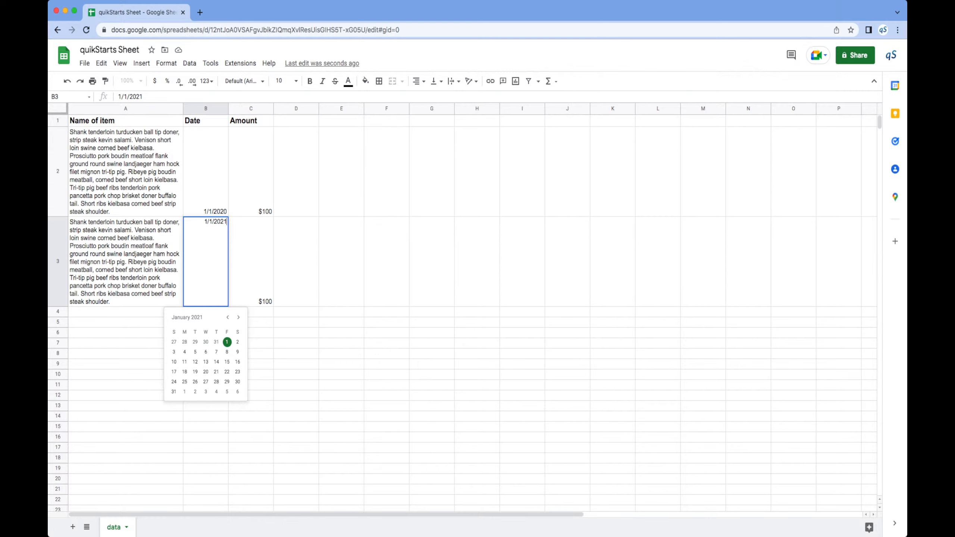
Step: Set the amount in cell C3 to 200
click(251, 261)
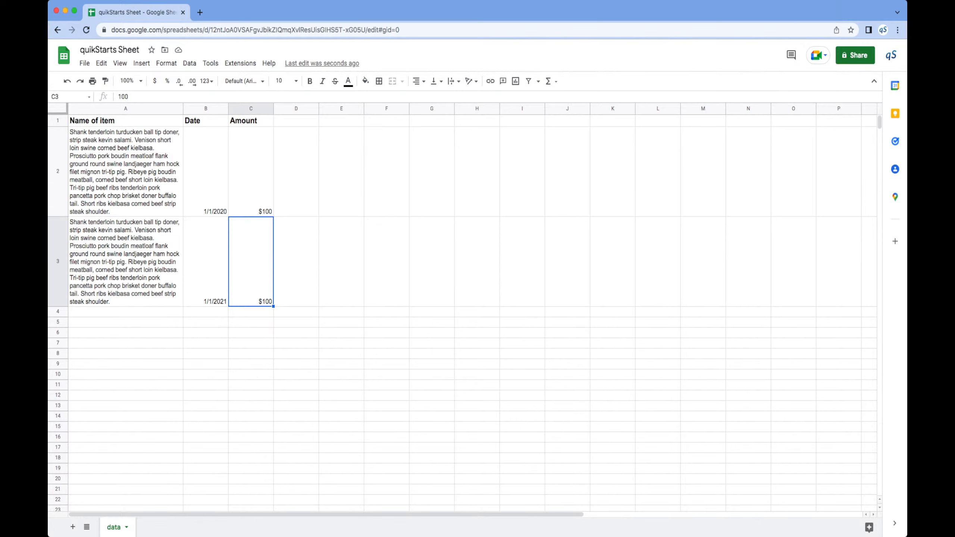
key(Return)
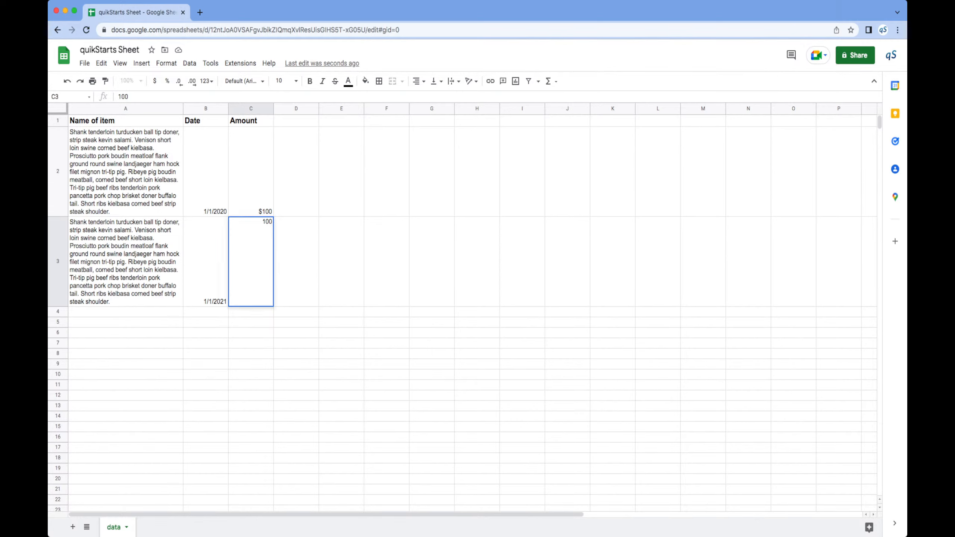
key(Left)
key(Left)
key(BackSpace)
text(2)
key(Tab)
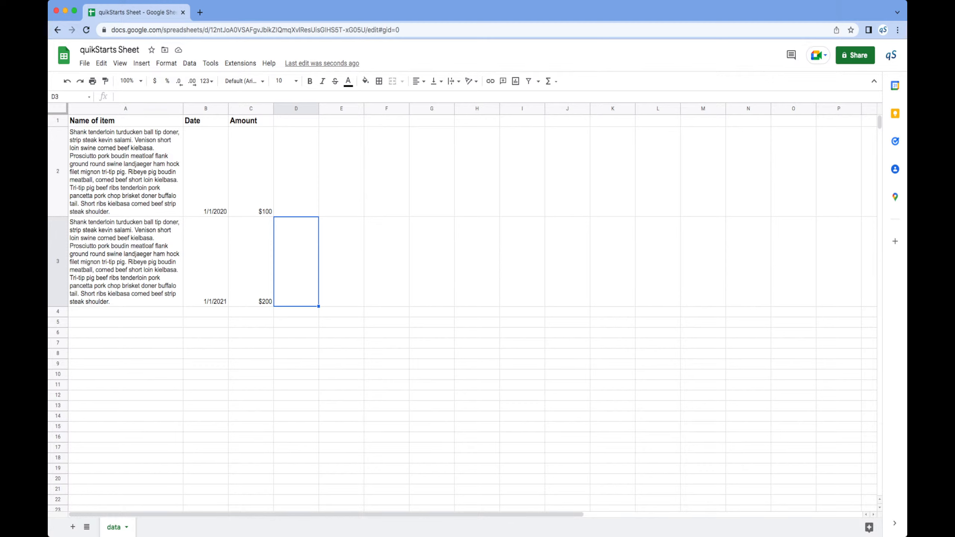
click(251, 261)
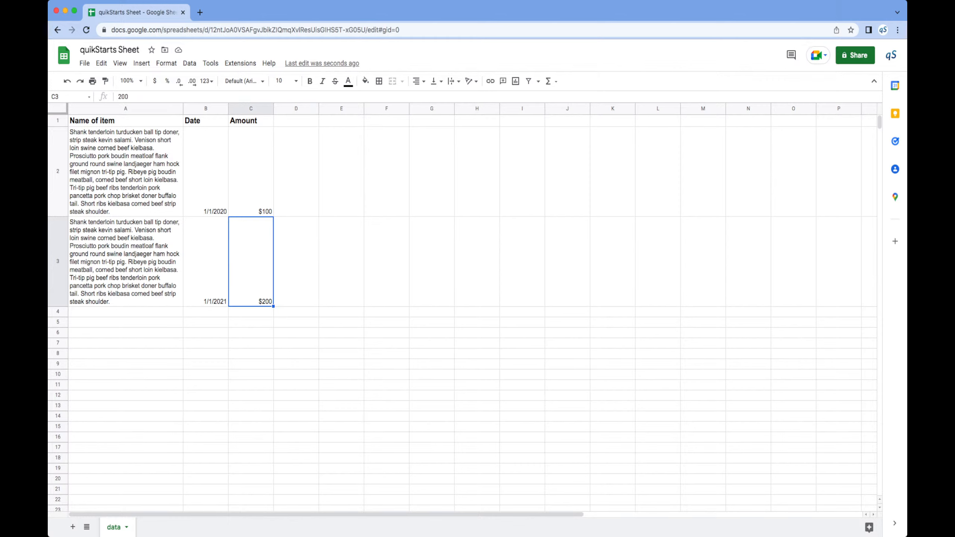
Step: Copy the entire row 3 and paste it into row 4
click(58, 261)
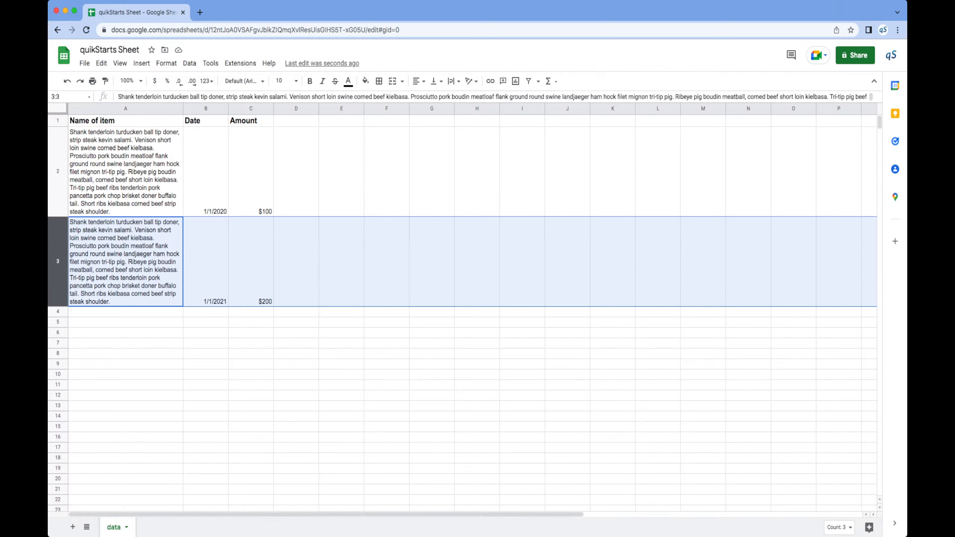
right_click(59, 278)
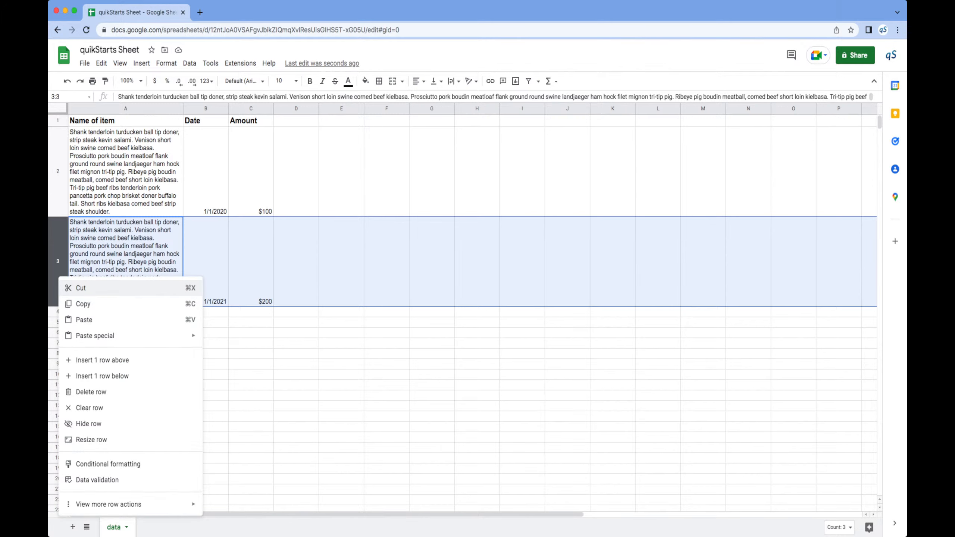
click(84, 304)
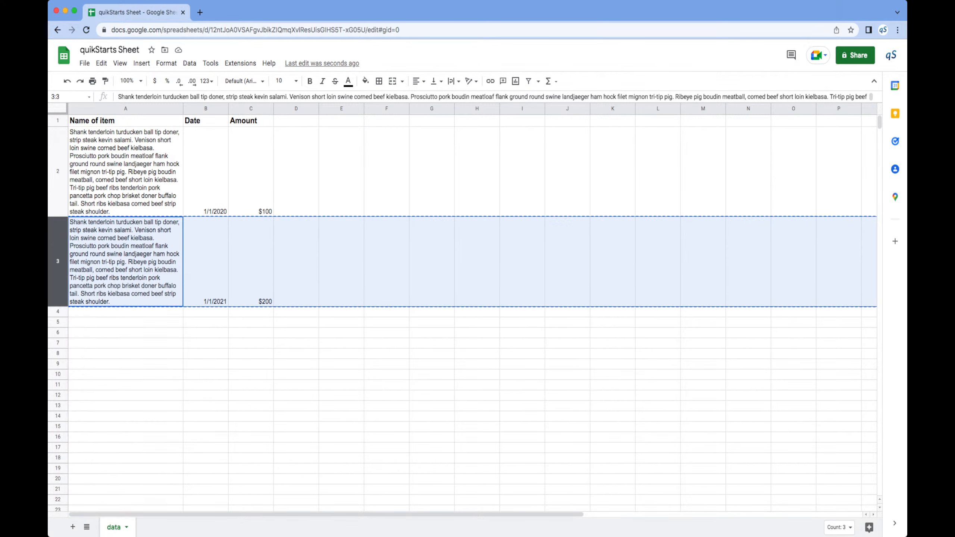
click(57, 312)
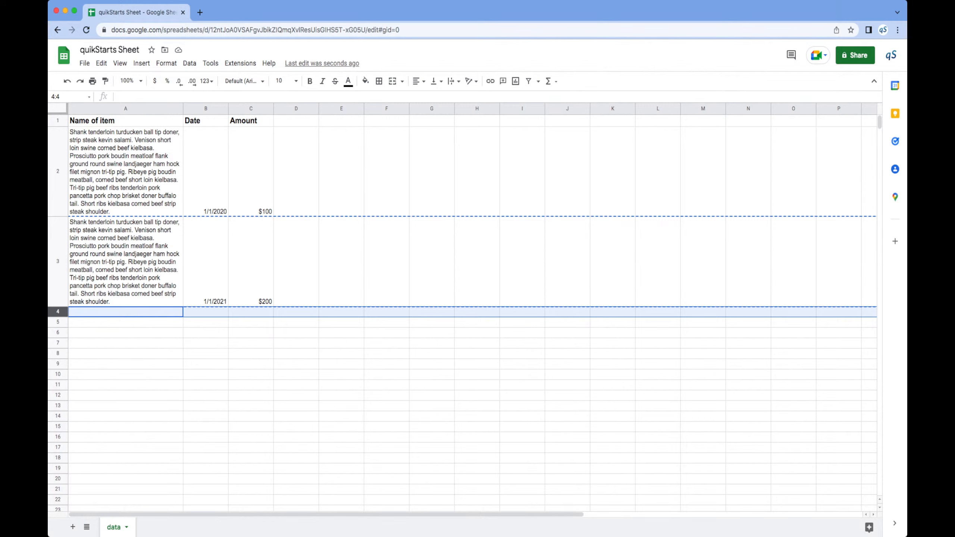
right_click(58, 312)
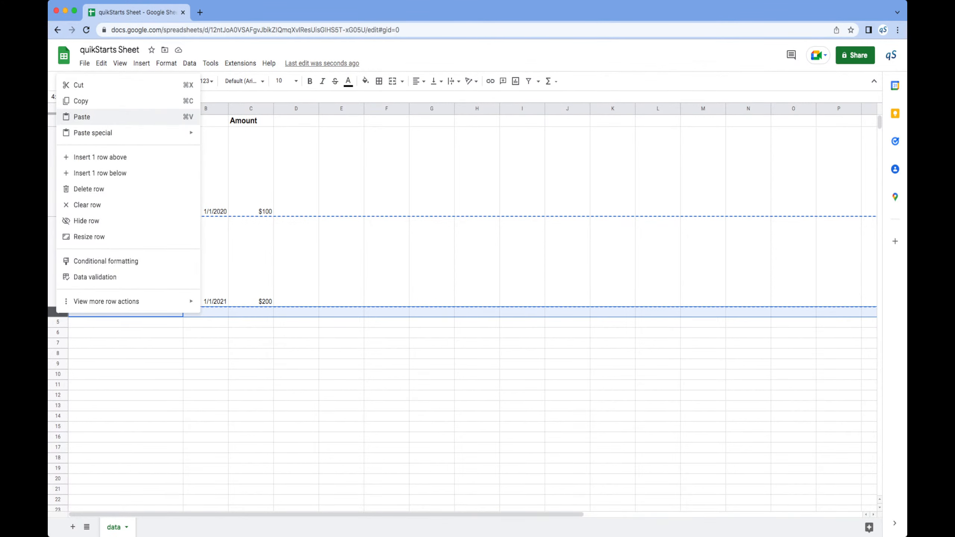
click(81, 116)
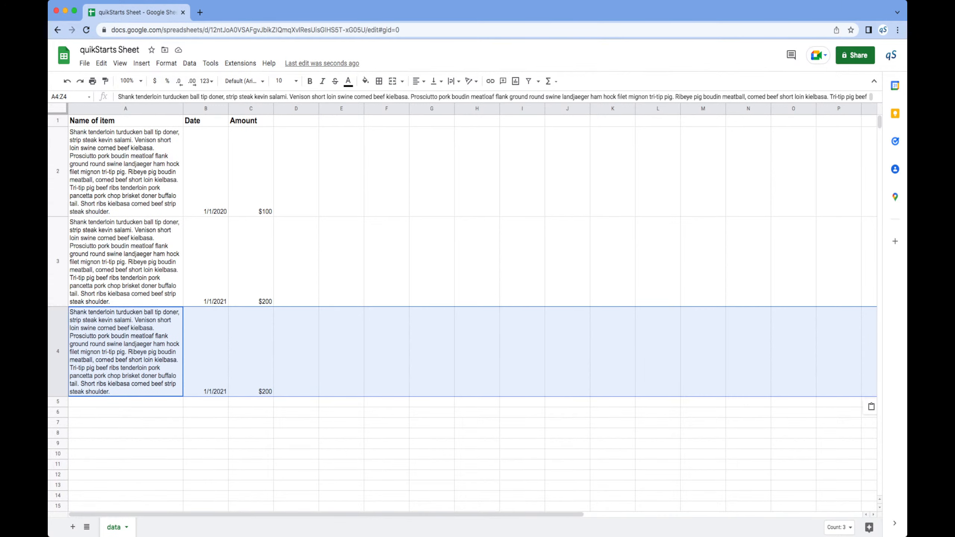
Step: Change the date in cell B4 to 1/1/2022
click(206, 352)
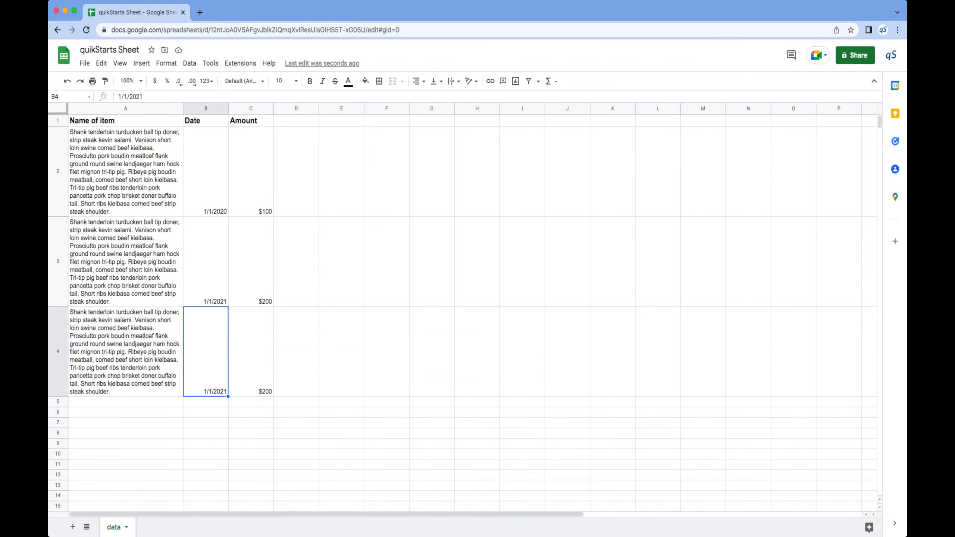
key(Return)
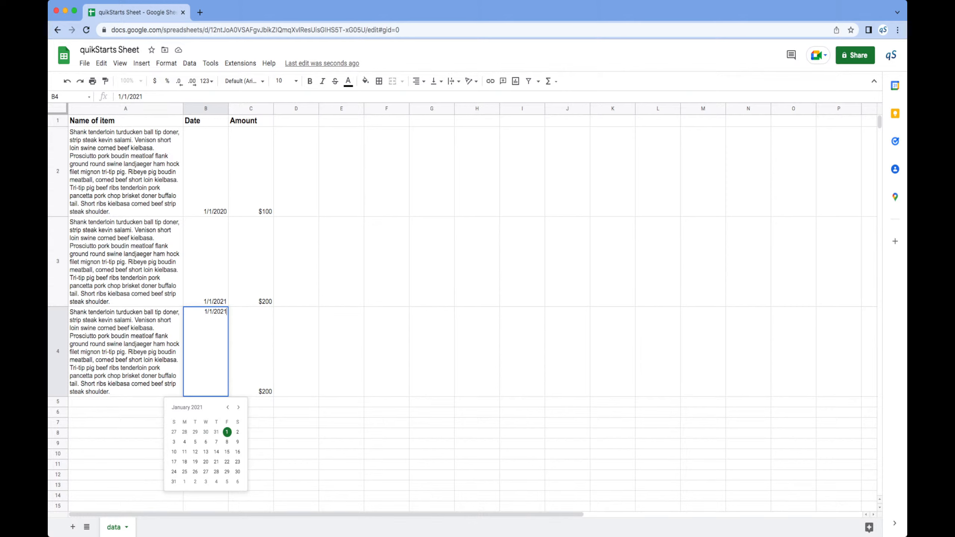
key(BackSpace)
text(2)
key(Return)
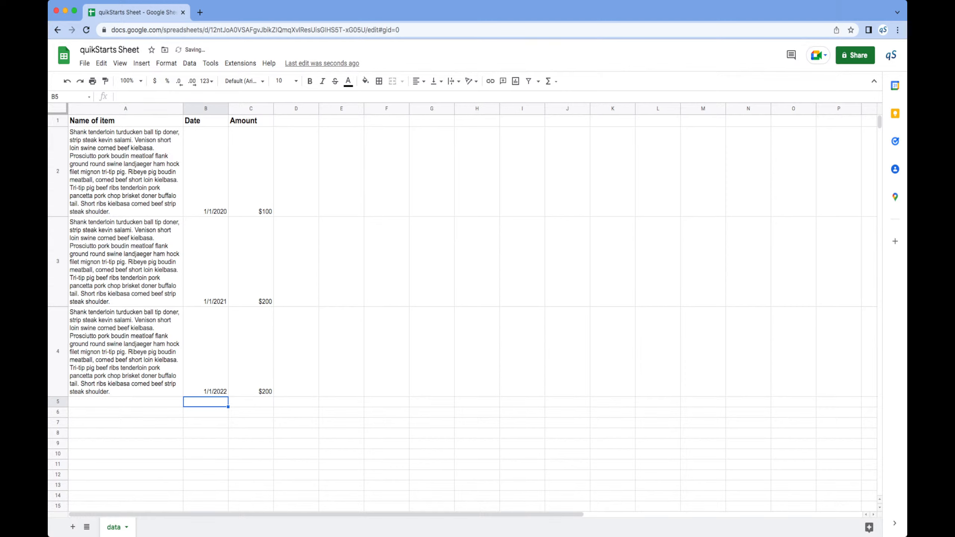
click(206, 351)
Step: Set the amount in cell C4 to 300
double_click(251, 352)
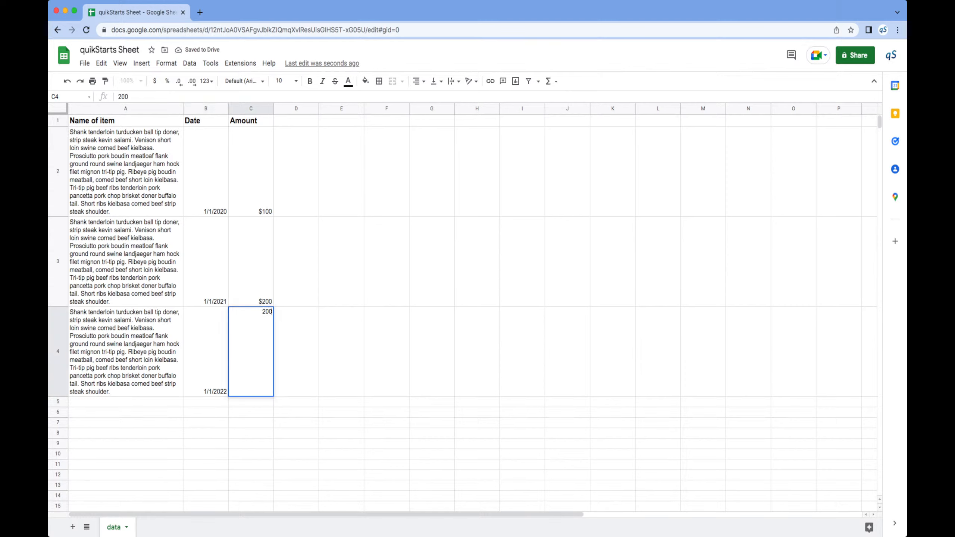
click(265, 312)
key(BackSpace)
key(Tab)
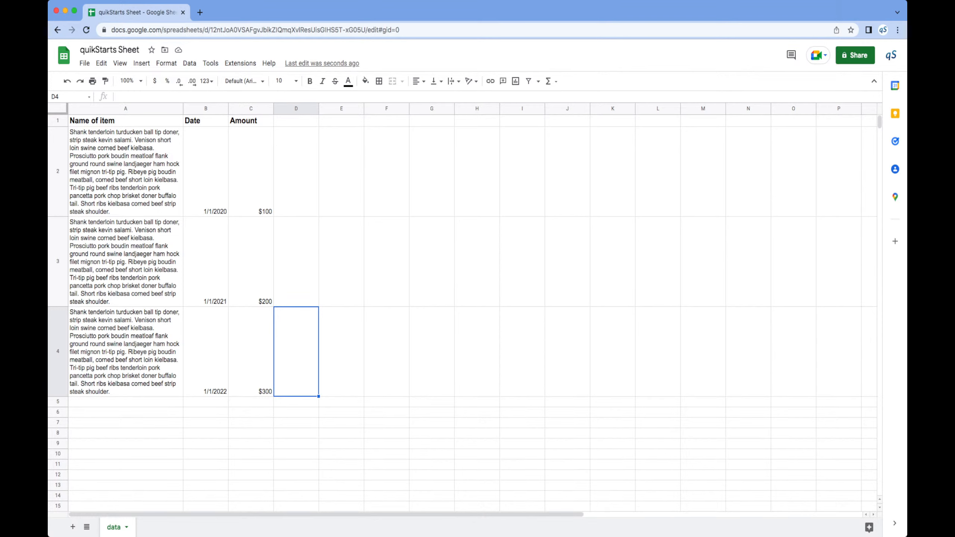
scroll(463, 312, down, 2)
scroll(462, 313, up, 2)
click(251, 412)
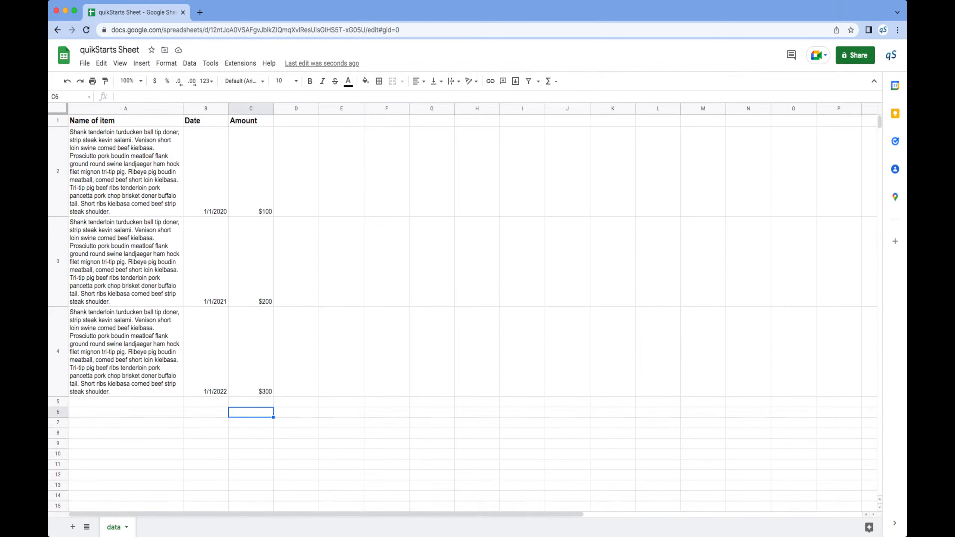
key(shift+space)
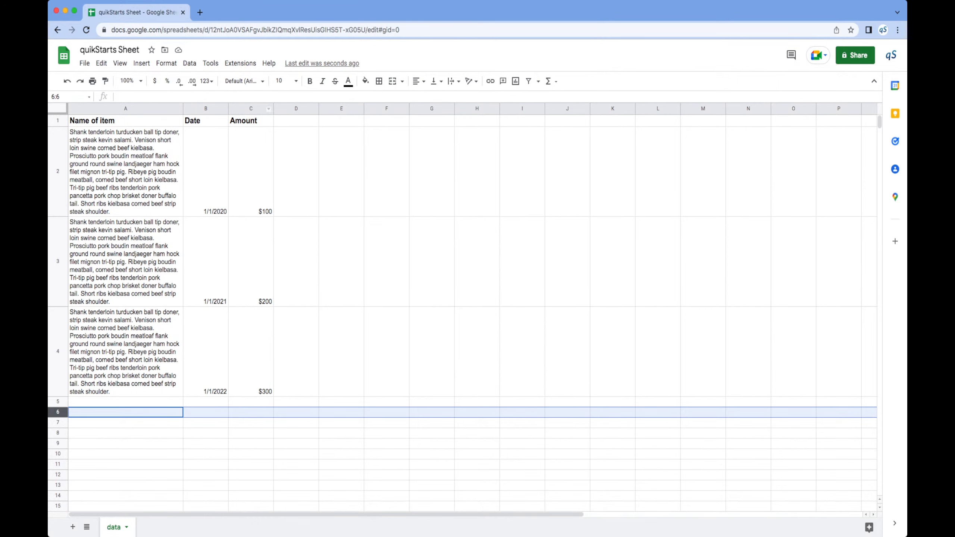
key(ctrl+space)
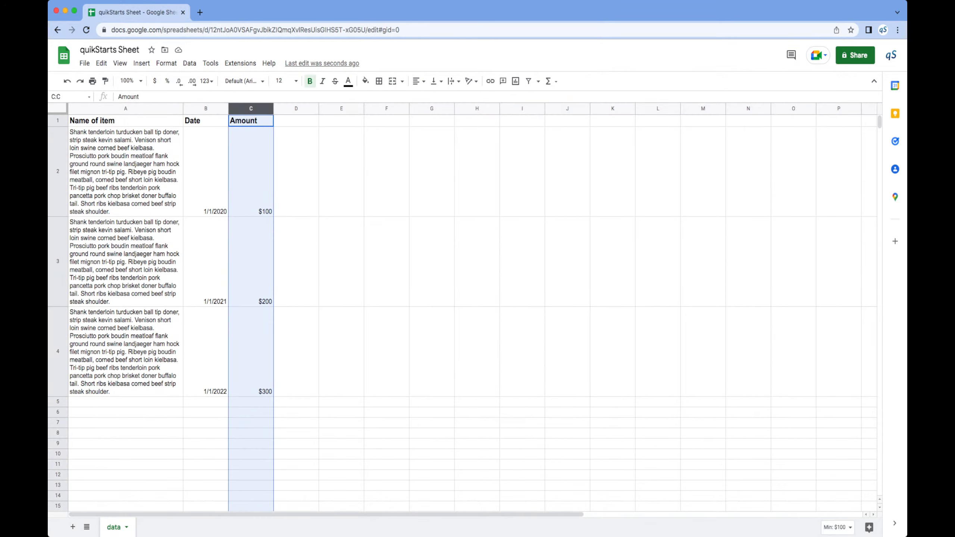
click(250, 412)
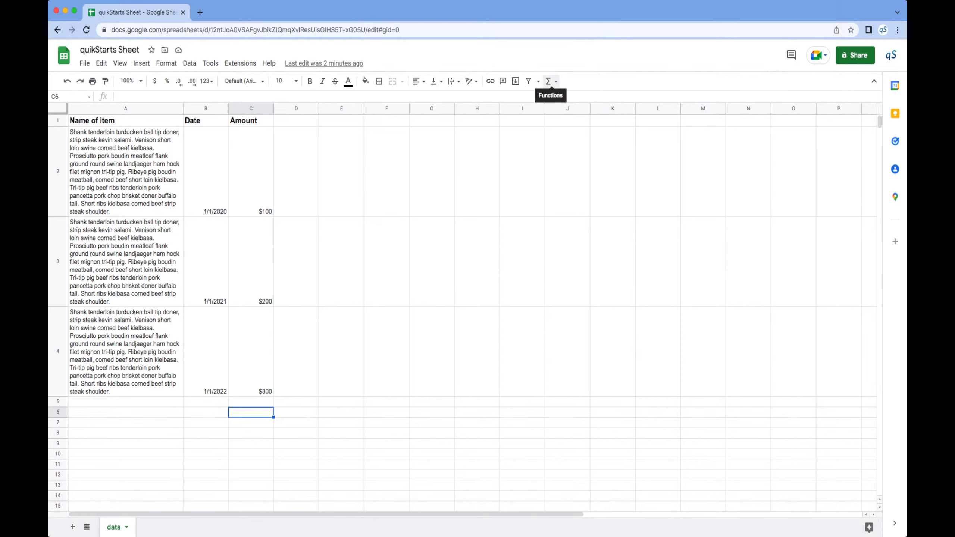
click(549, 81)
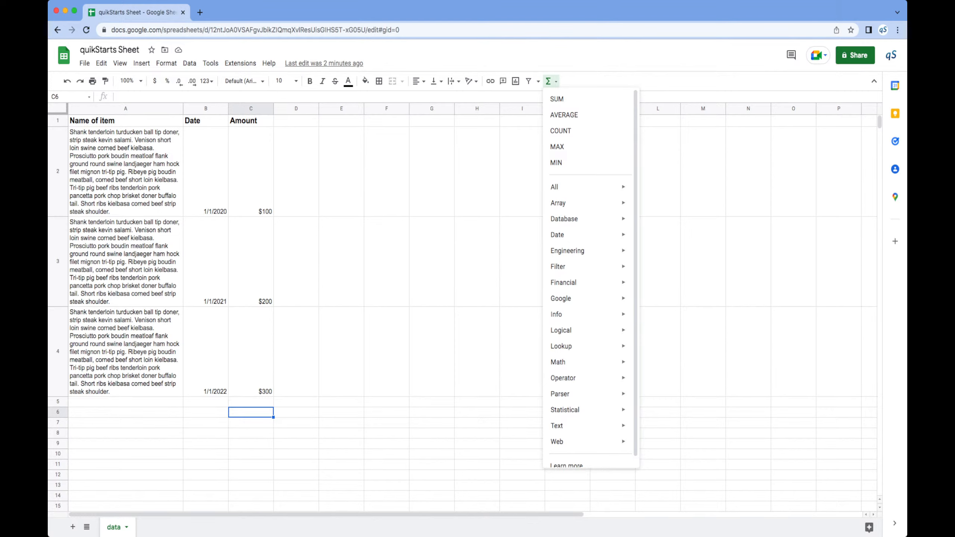
click(251, 171)
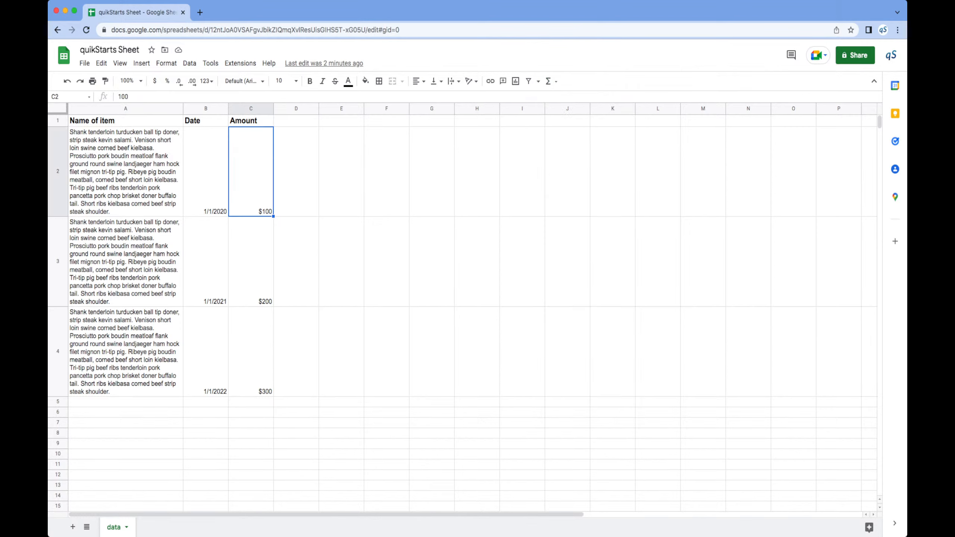
click(251, 261)
click(251, 352)
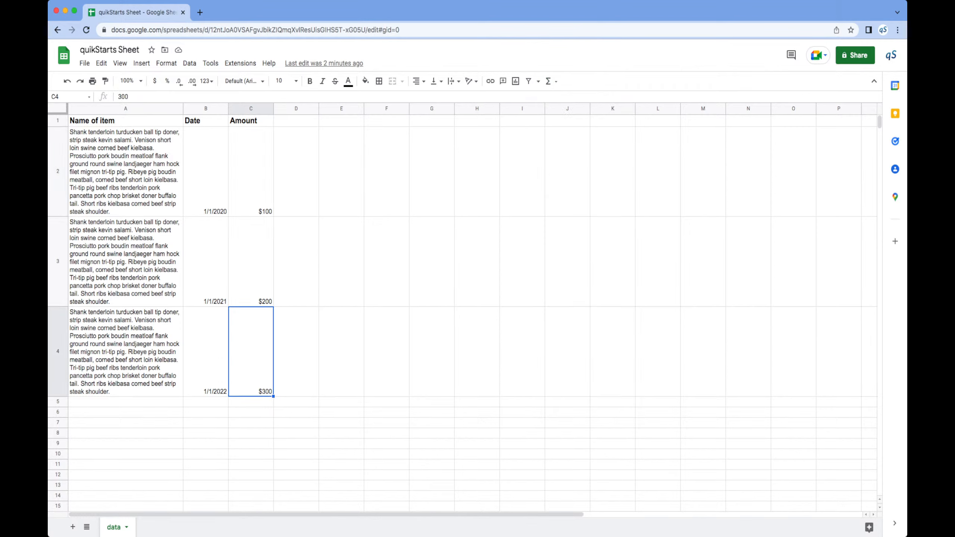
Step: Insert a SUM function in cell C6 that adds the amounts in the range C2:C4
click(250, 412)
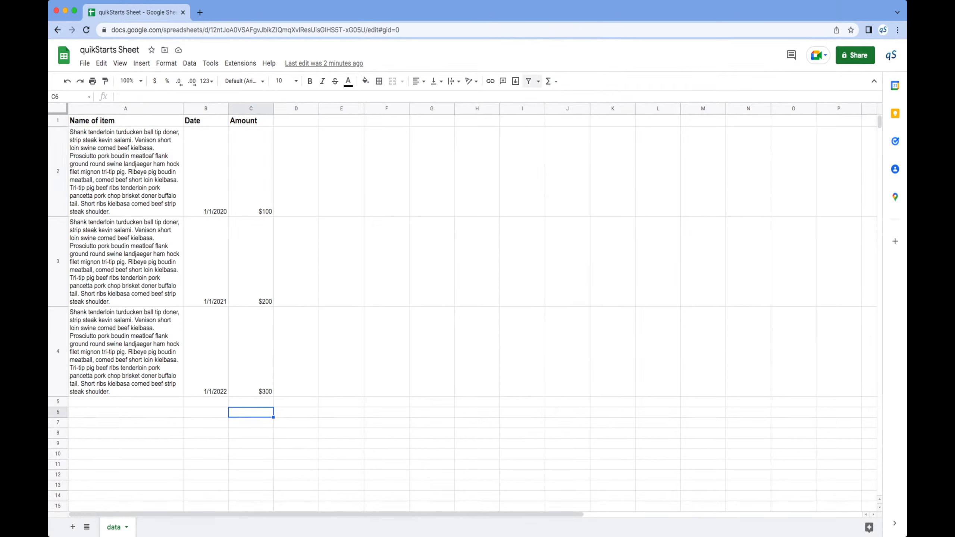
click(548, 81)
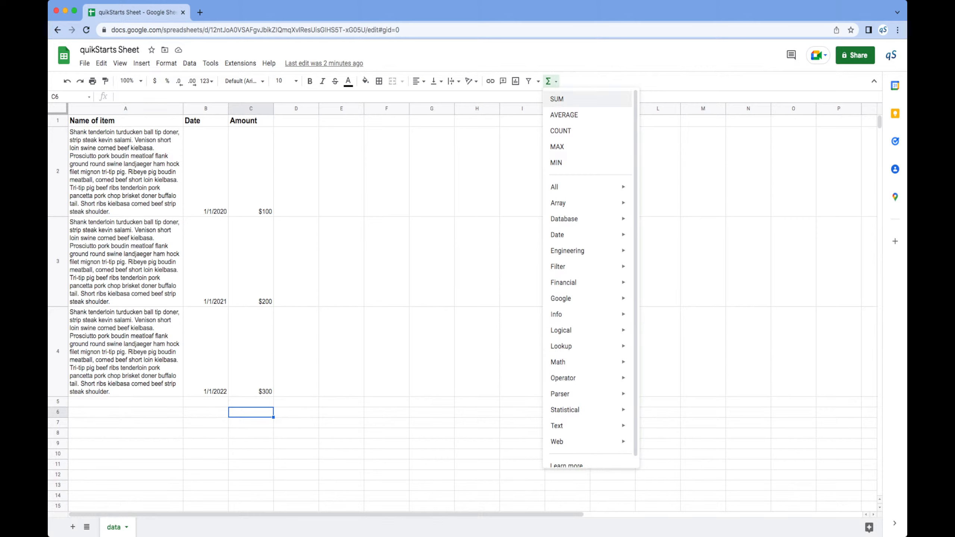
key(Return)
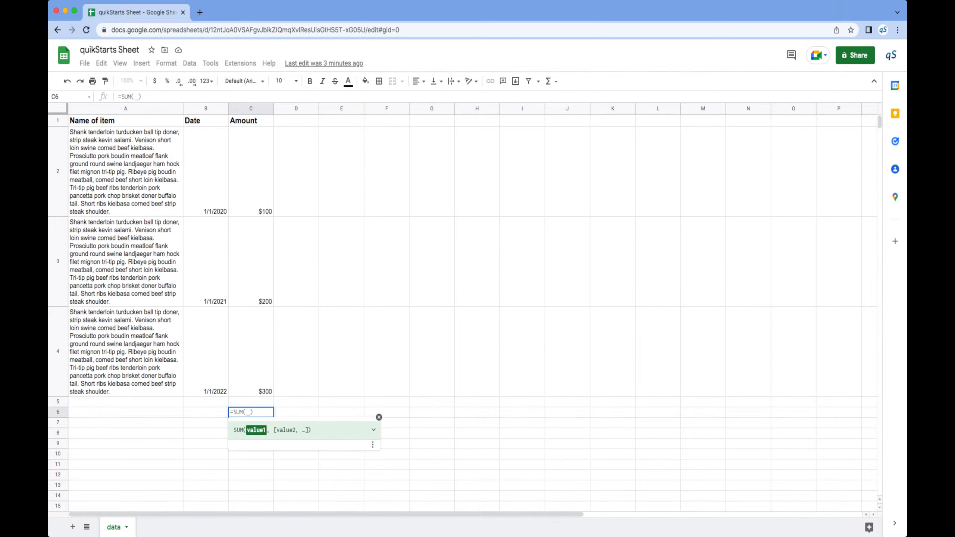
text(1)
click(250, 171)
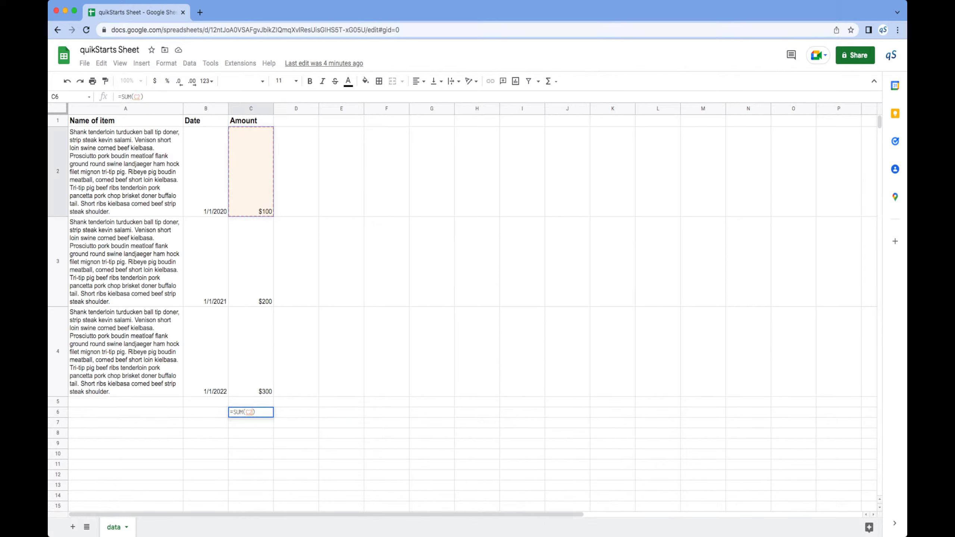
key(shift+Down)
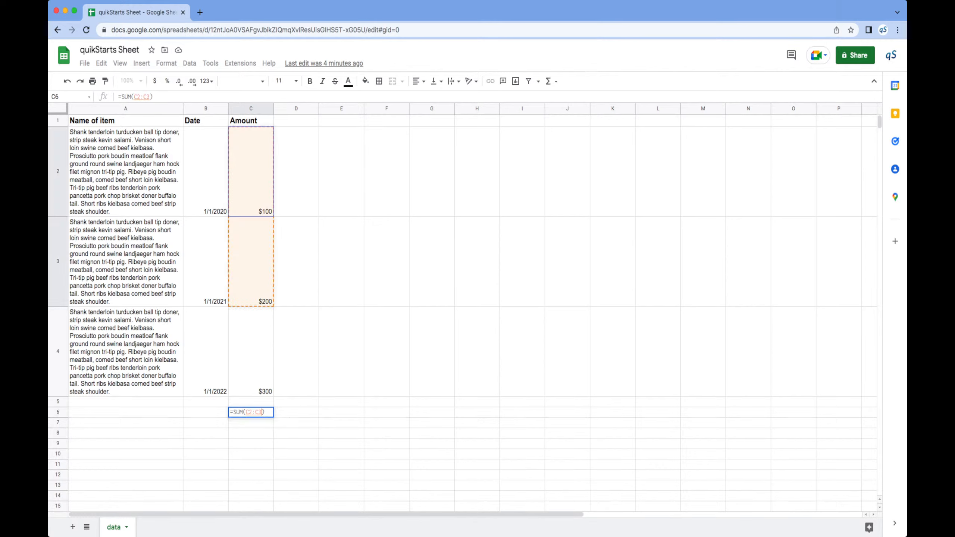
key(shift+Down)
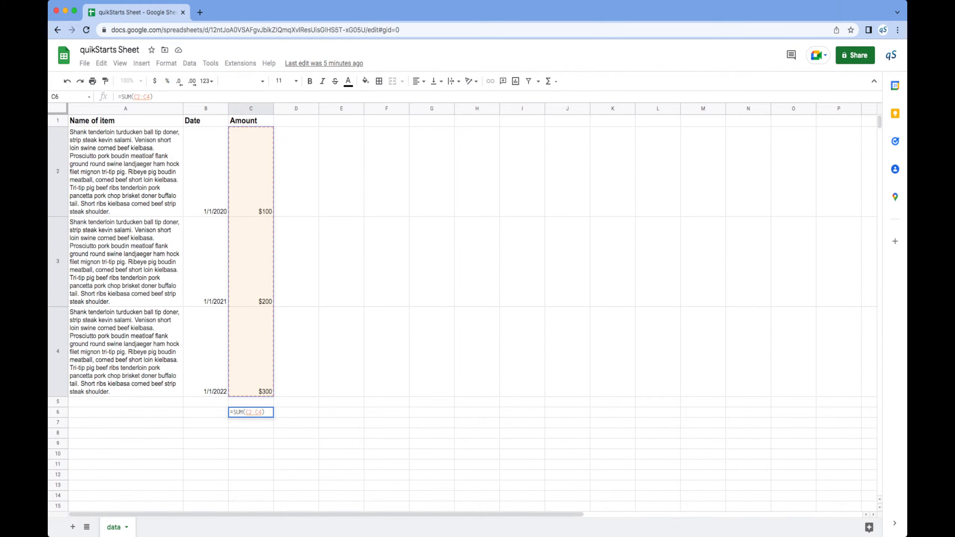
key(Return)
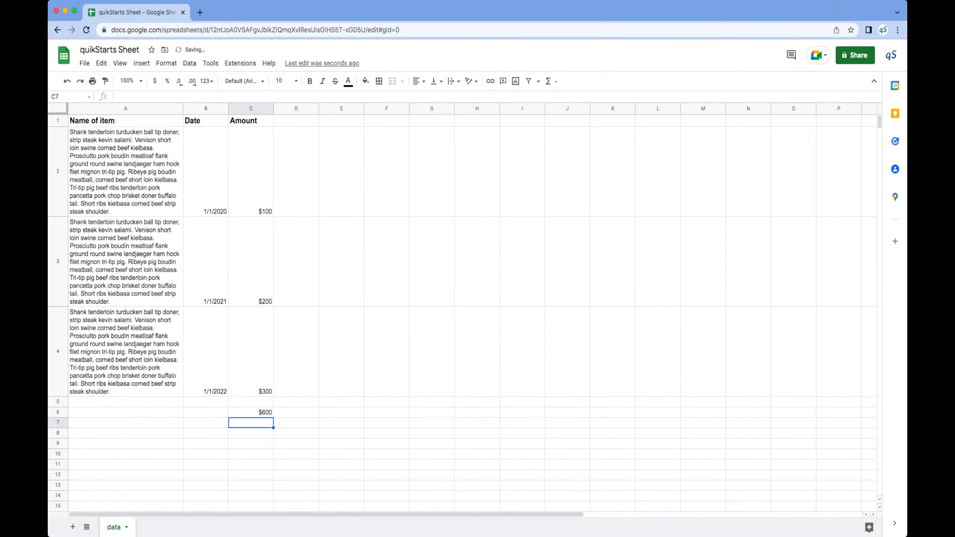